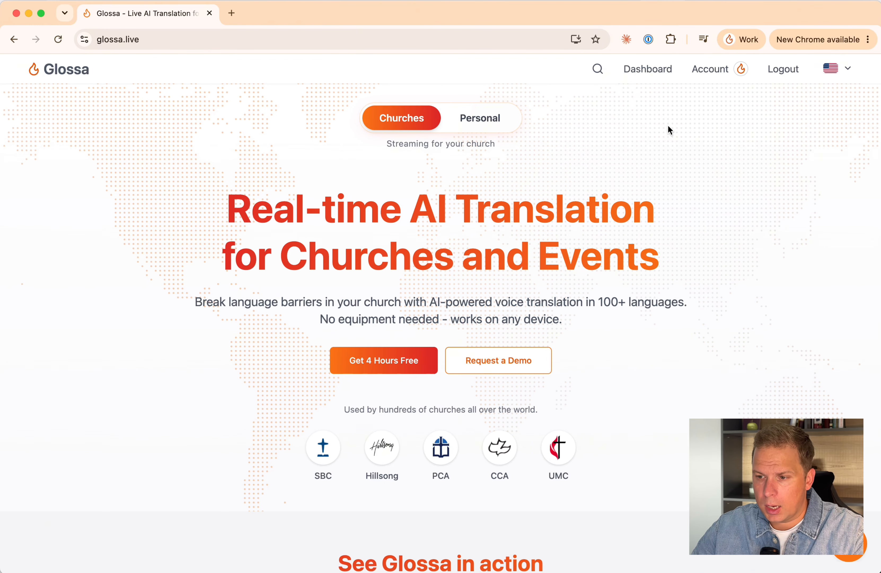
Open the Sunday Service streaming page from the dashboard
click(652, 73)
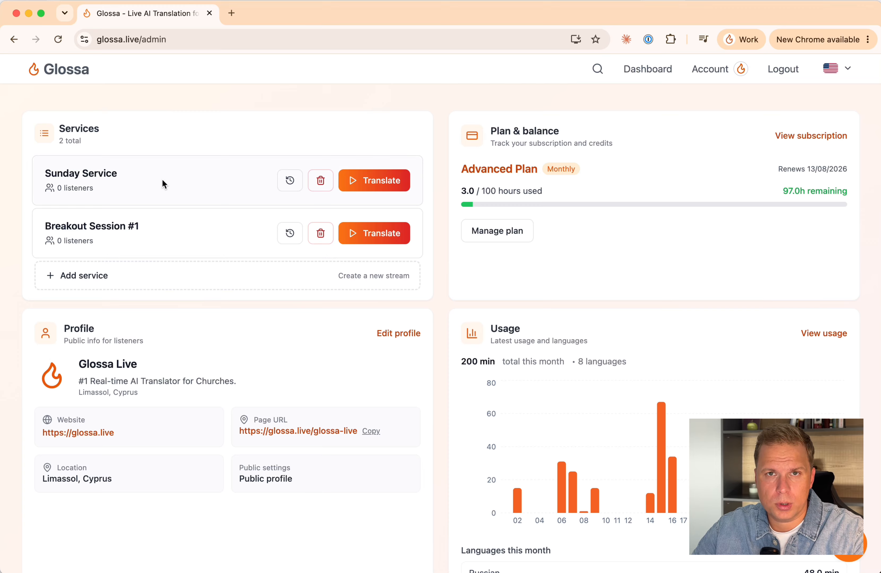
click(72, 173)
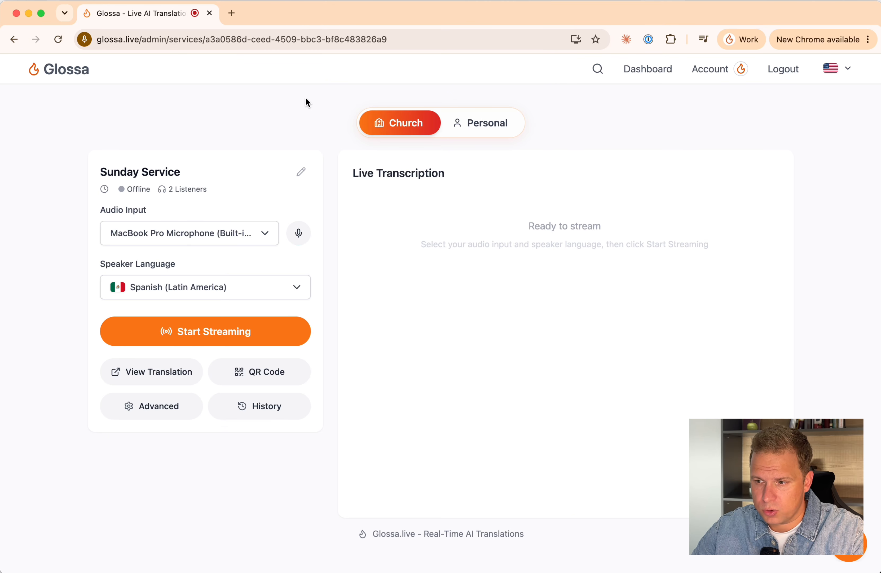
scroll(306, 100, down, 3)
scroll(306, 101, up, 3)
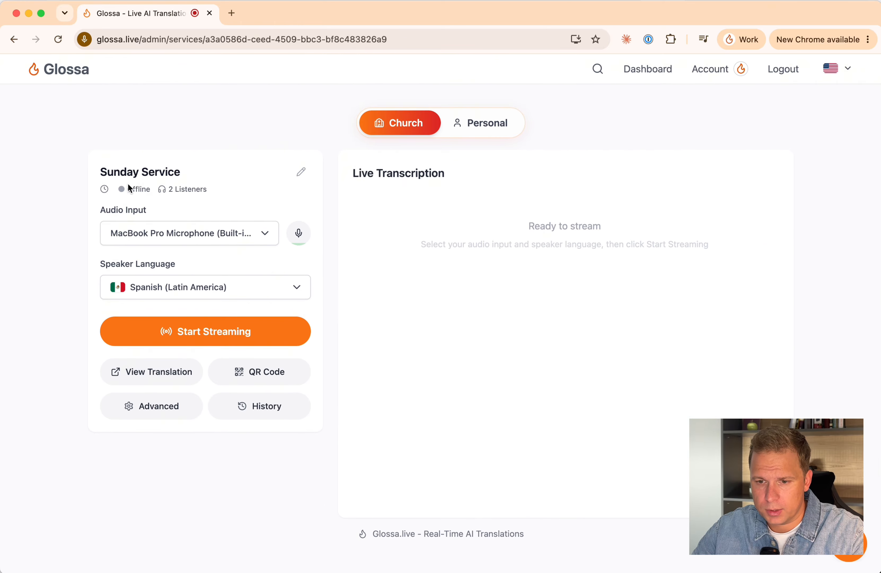
Copy the Embed Page URL from the iframe integration in the service's advanced settings
click(153, 411)
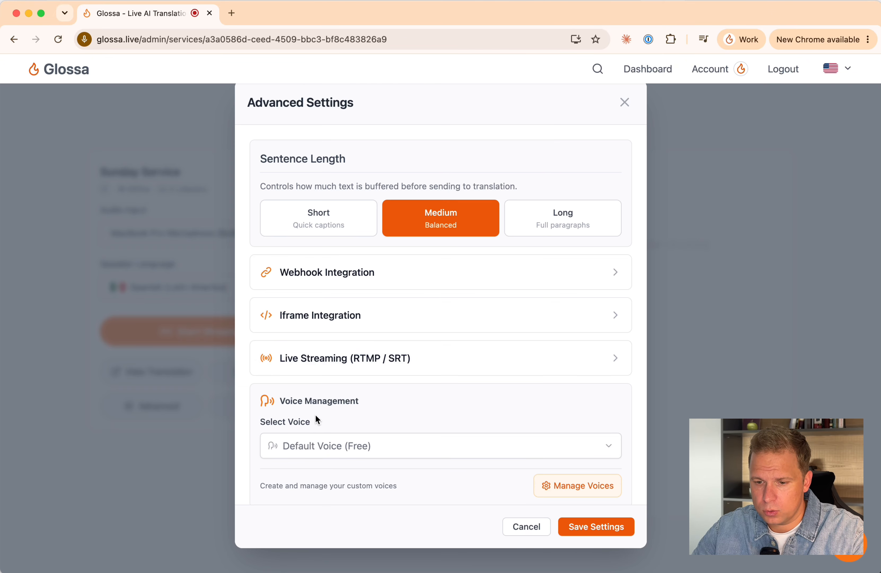
click(336, 327)
scroll(455, 316, down, 5)
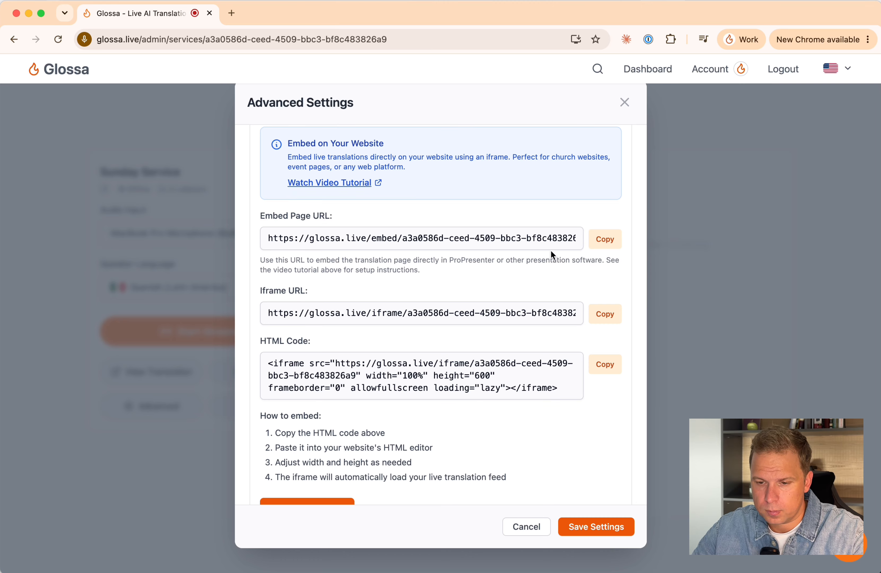
click(378, 239)
double_click(424, 235)
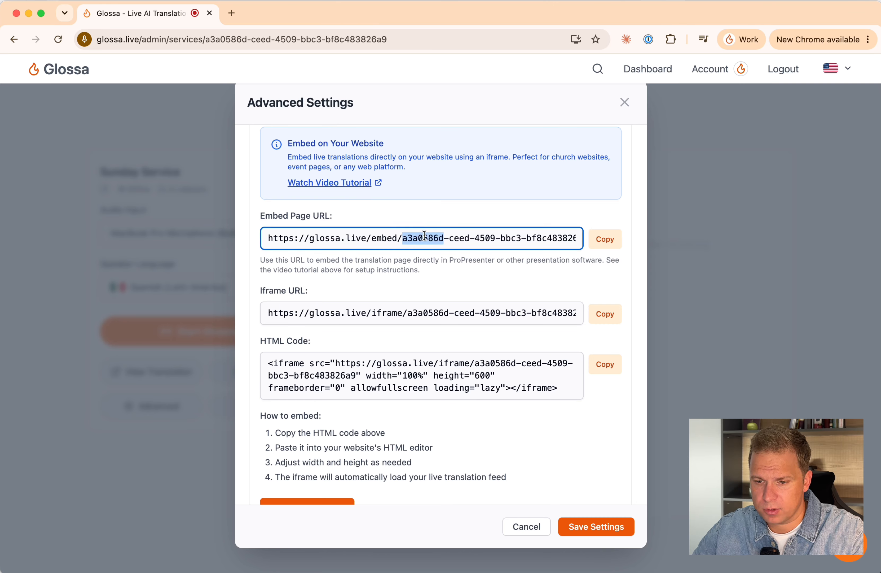
click(287, 237)
drag(295, 237, 538, 237)
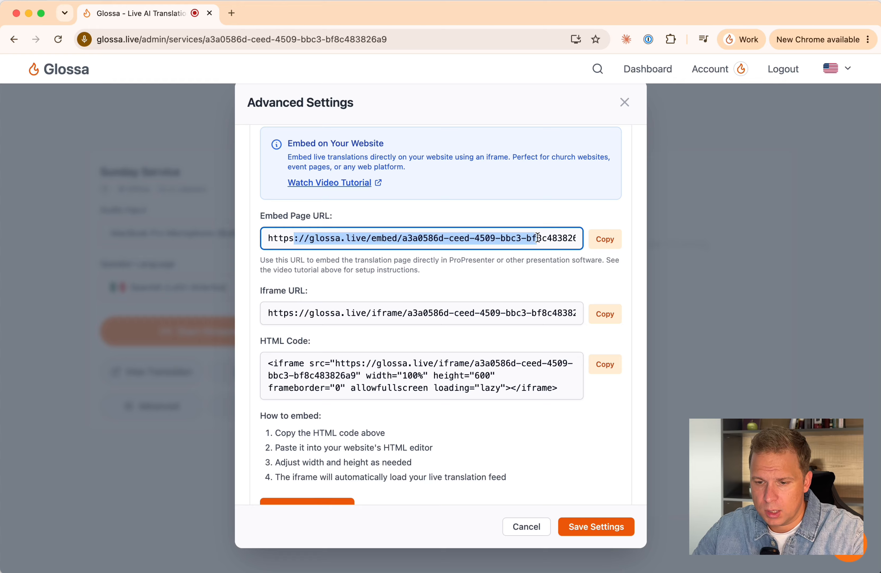
click(599, 246)
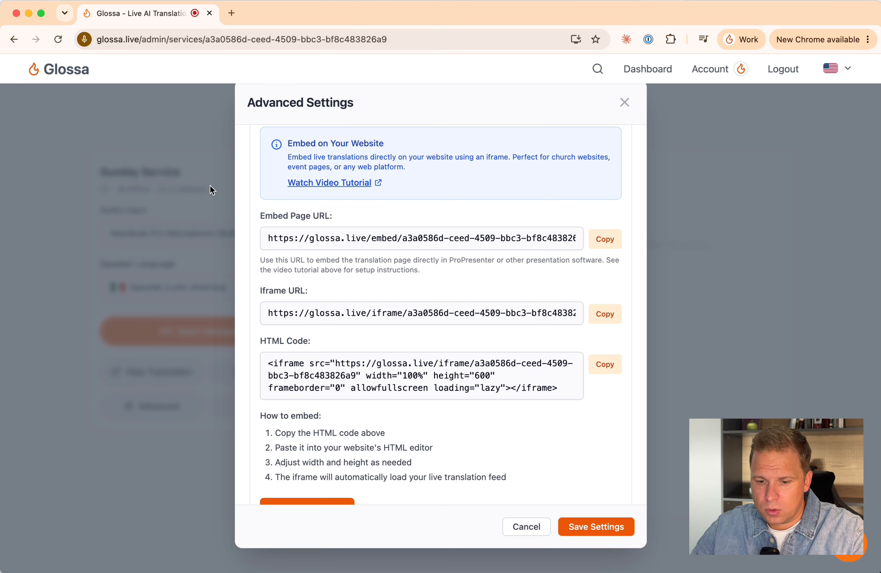
Switch to Proclaim and look through the service's Content, Song, Bible and Web Page items
key(super+Tab)
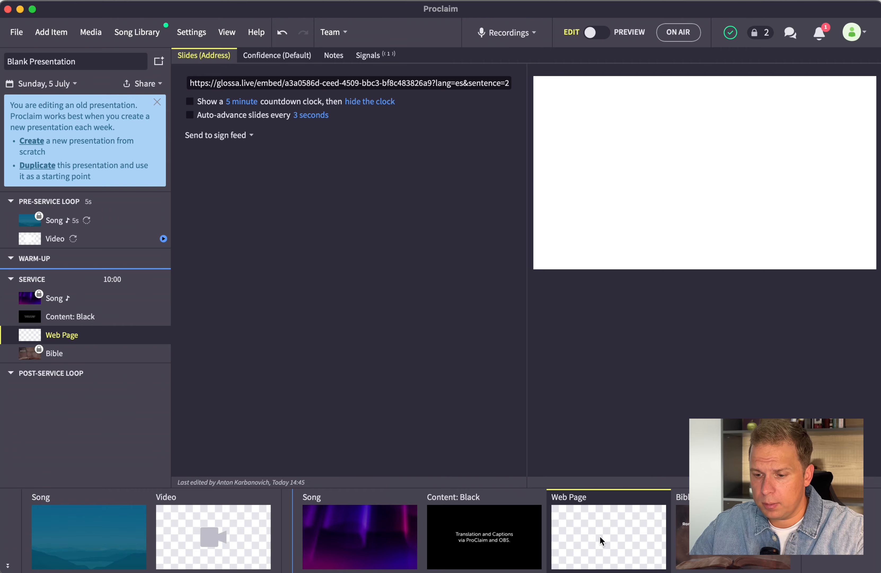
click(500, 523)
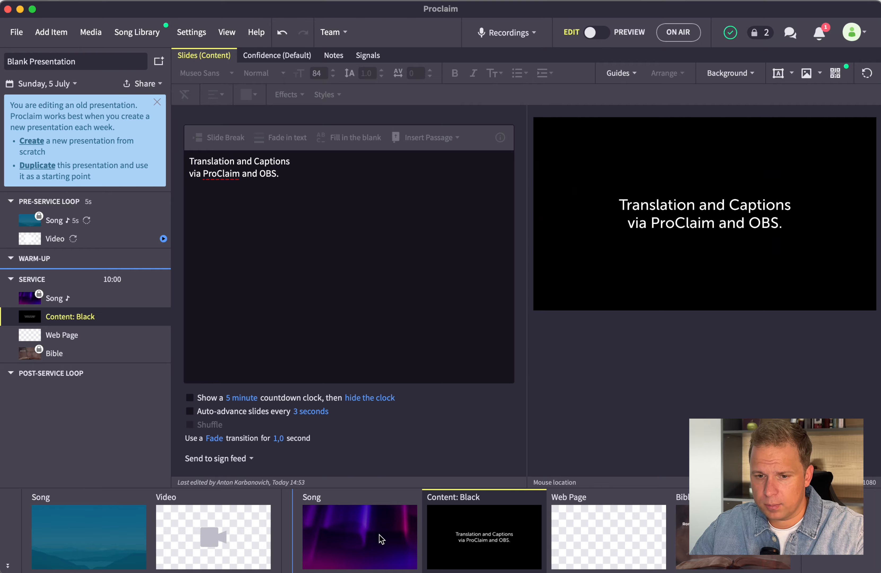
click(381, 539)
click(682, 536)
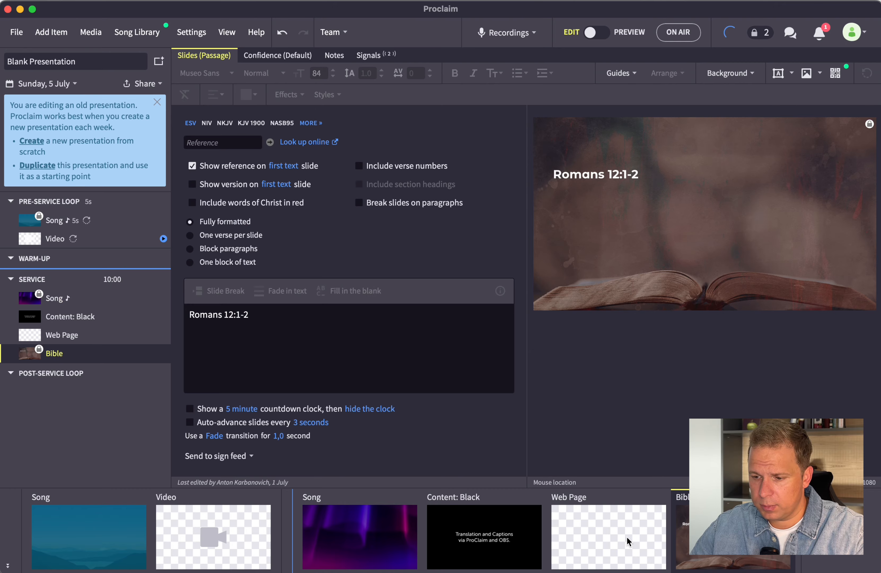
click(627, 537)
click(471, 528)
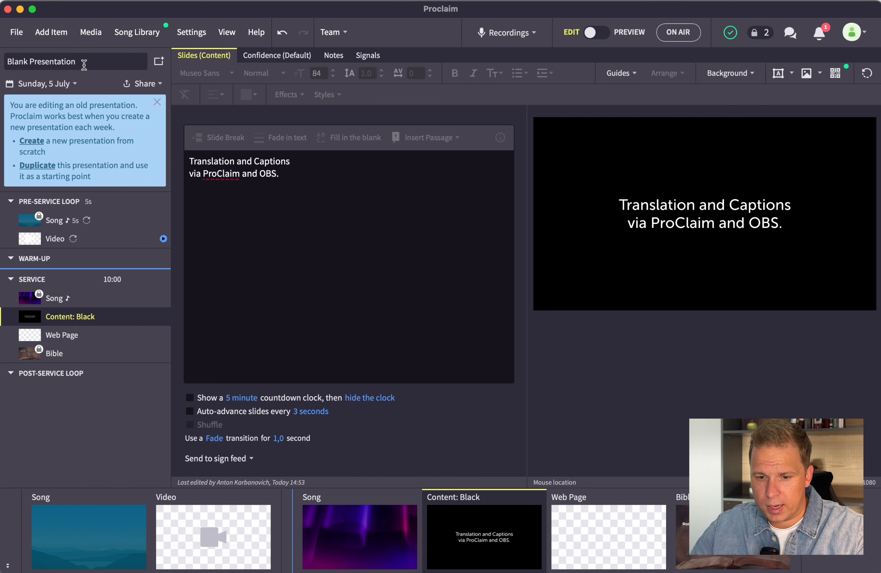
Check the Web Page item type, then examine the existing item's address with its Glossa embed URL, language and sentence parameters
click(63, 34)
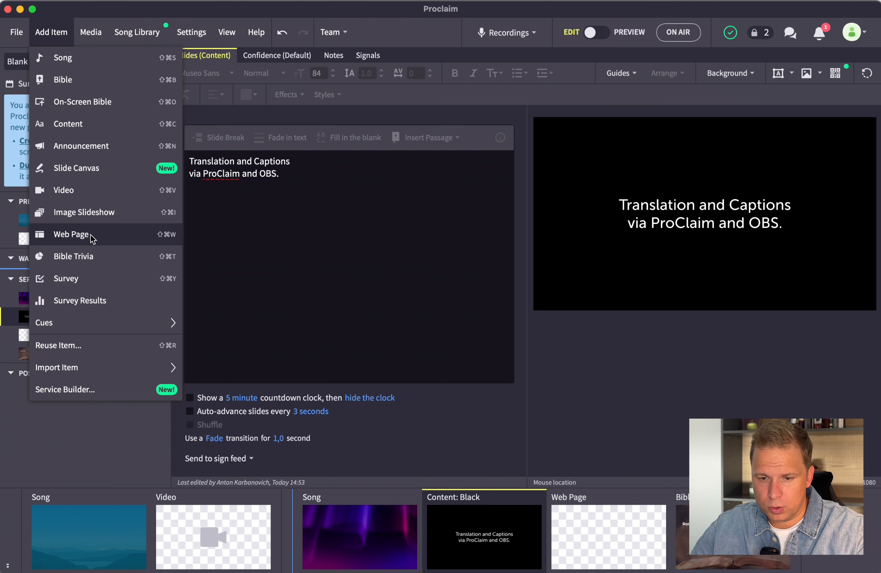
click(614, 533)
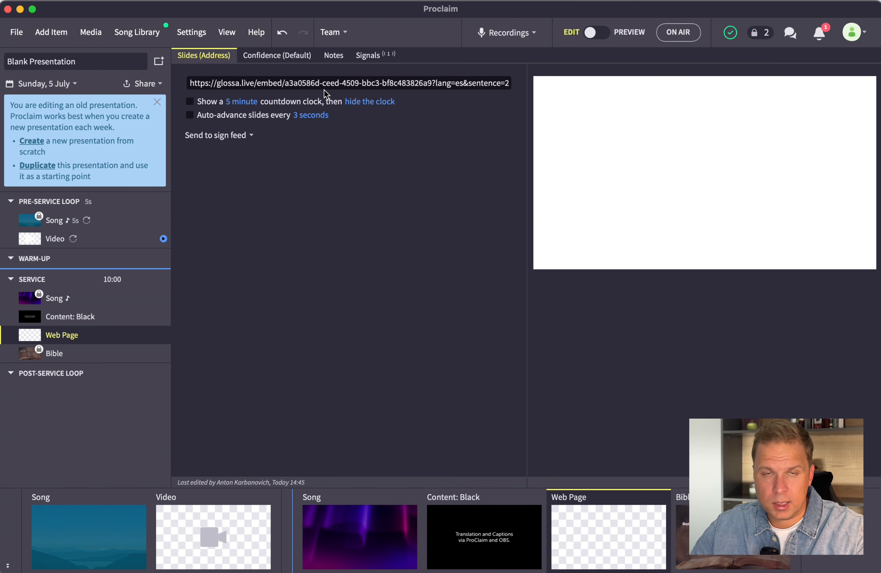
drag(430, 84, 375, 82)
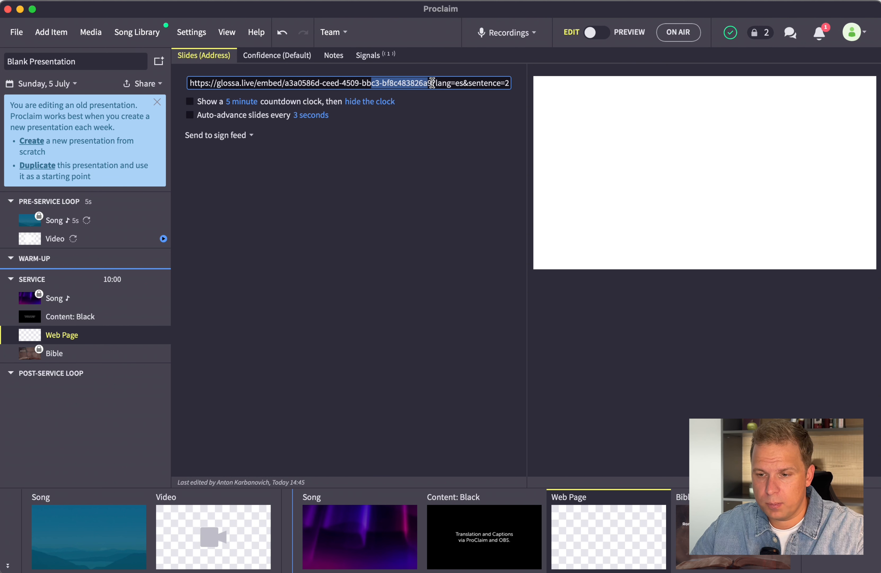
drag(432, 82, 176, 83)
key(Right)
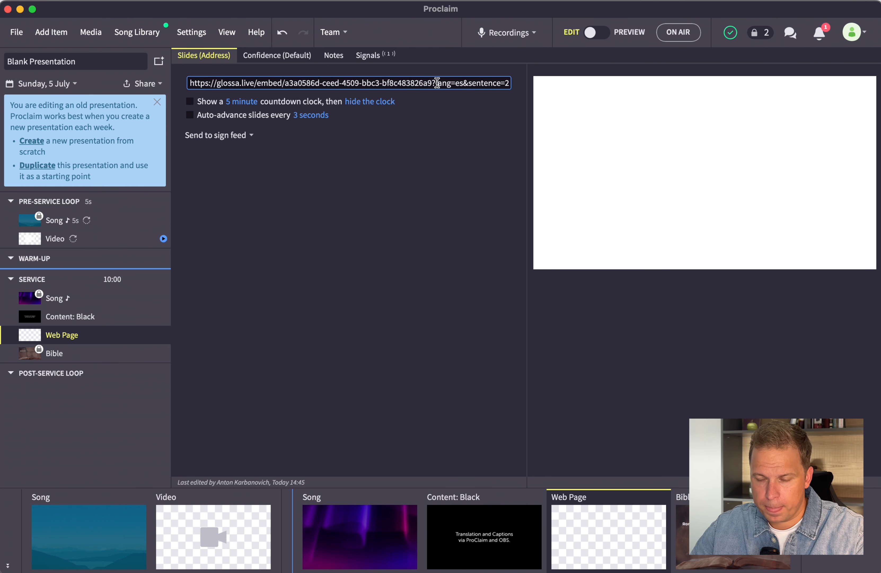
drag(438, 82, 464, 82)
key(Right)
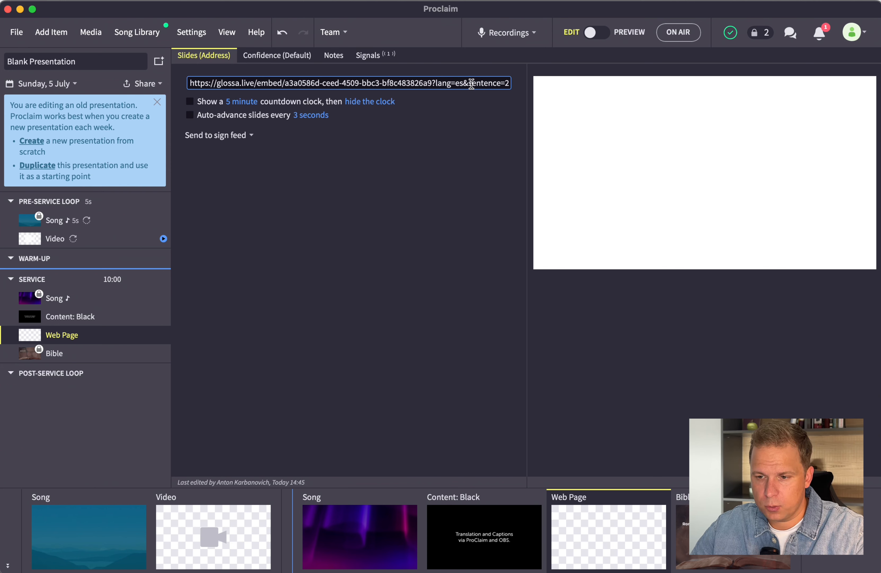
drag(472, 84, 522, 88)
click(476, 86)
click(479, 82)
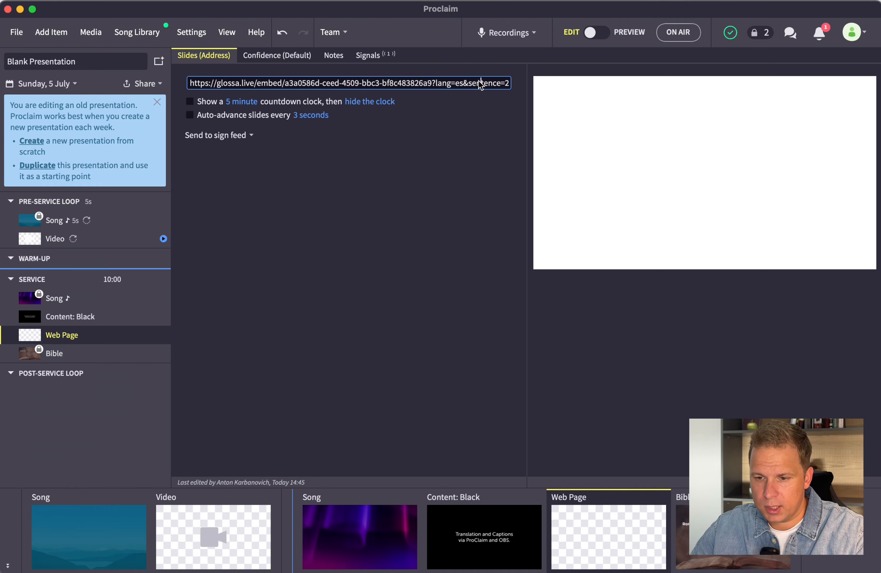
Switch to Glossa, set the speaker language to English (US) with MacBook Pro Microphone (Built-in) as audio input, and start streaming
key(super+Tab)
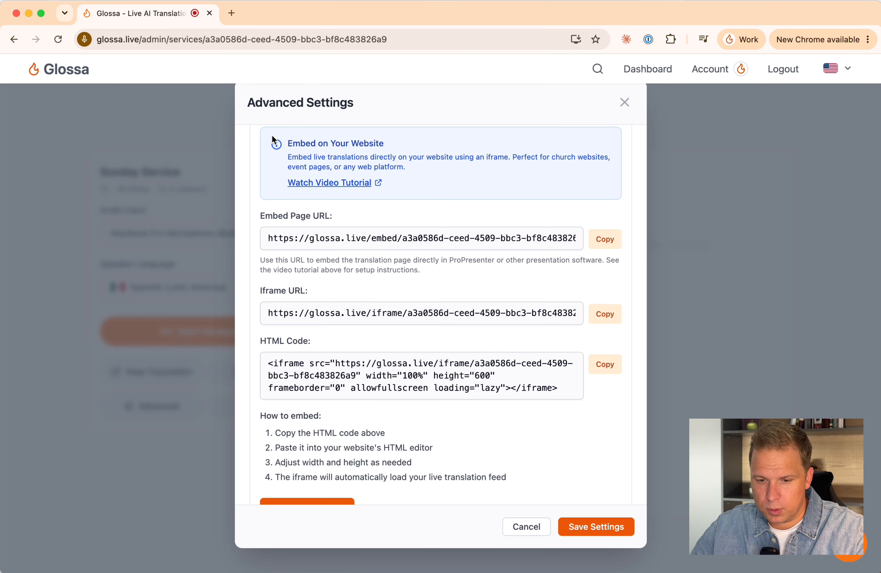
click(195, 145)
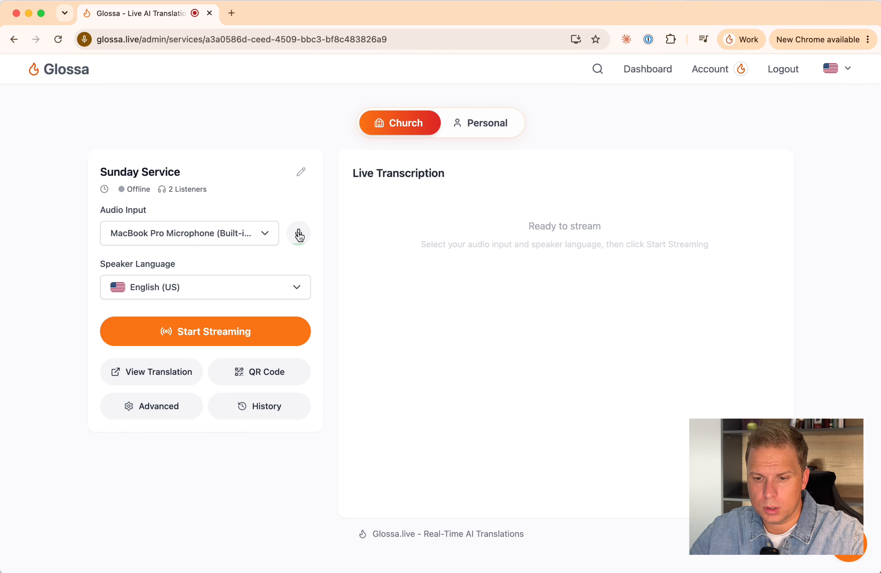
click(190, 234)
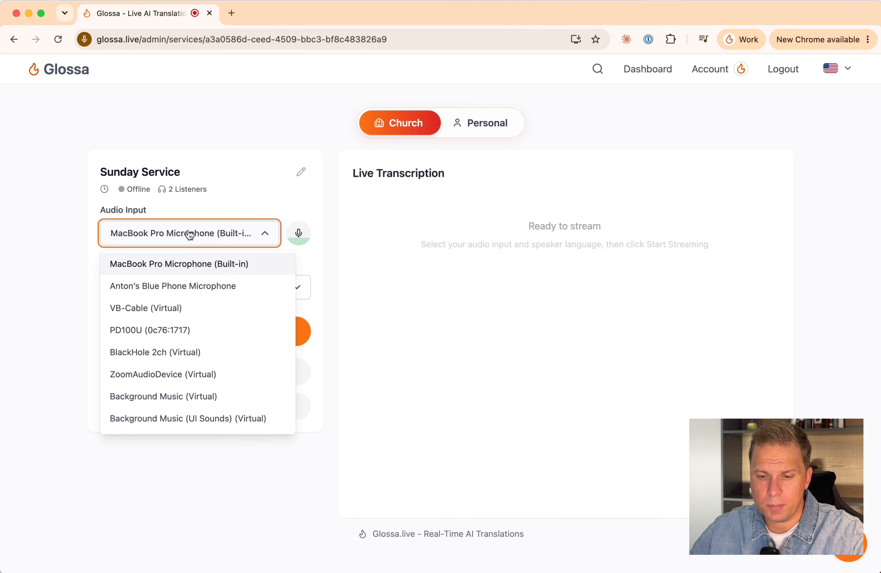
click(210, 268)
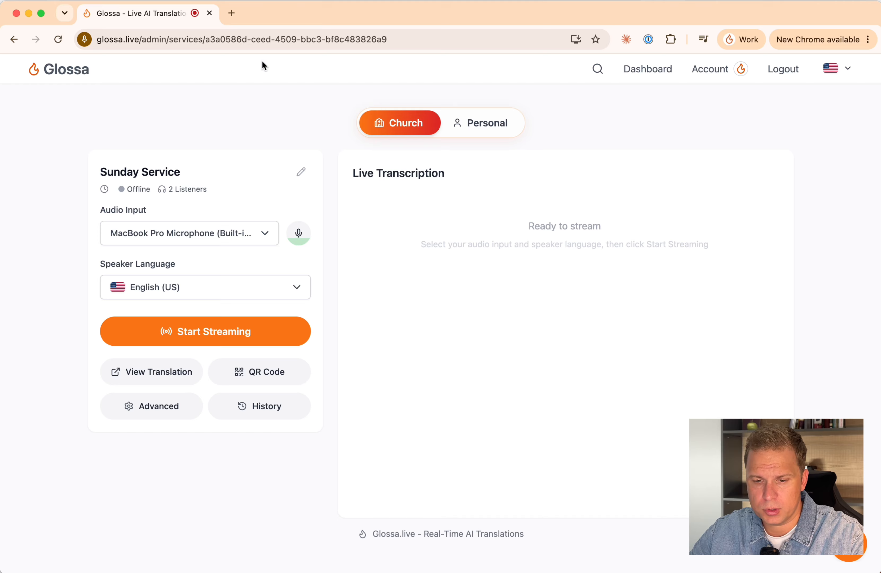
click(206, 346)
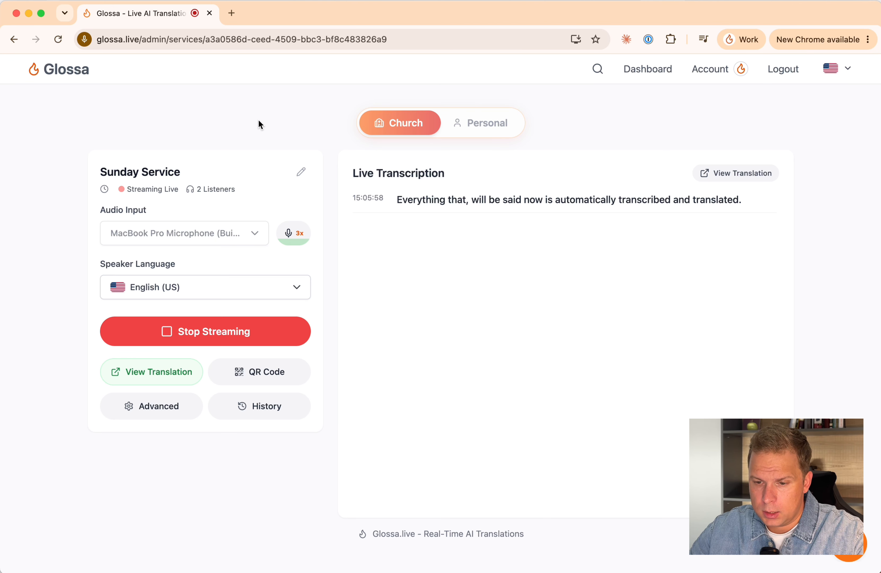
Switch to Proclaim, check the live translation preview and set the Web Page address's last parameter to sentences=2
key(super+Tab)
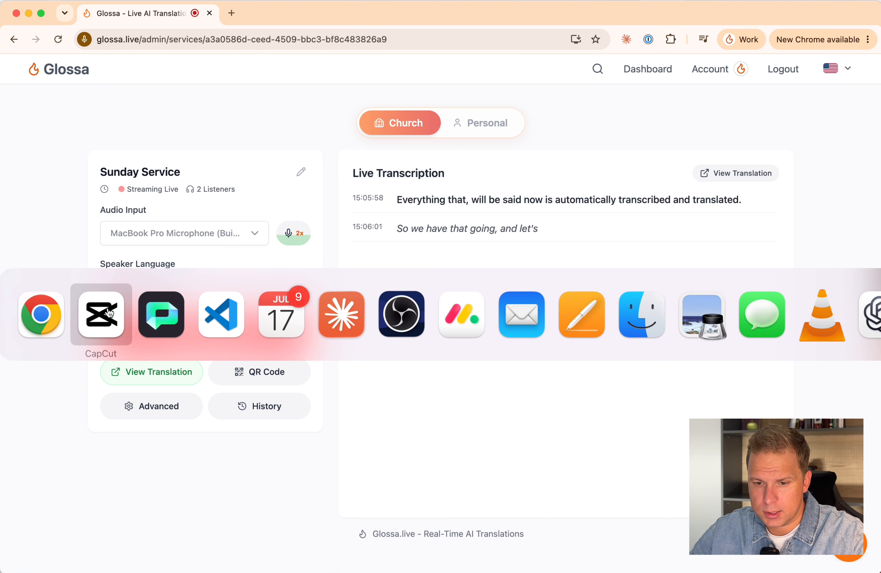
click(160, 312)
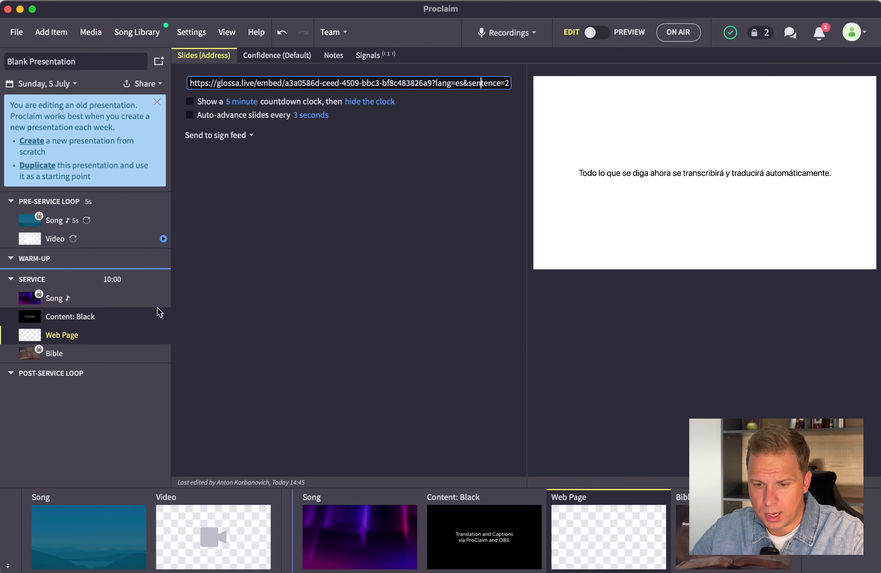
click(685, 172)
drag(794, 171, 629, 173)
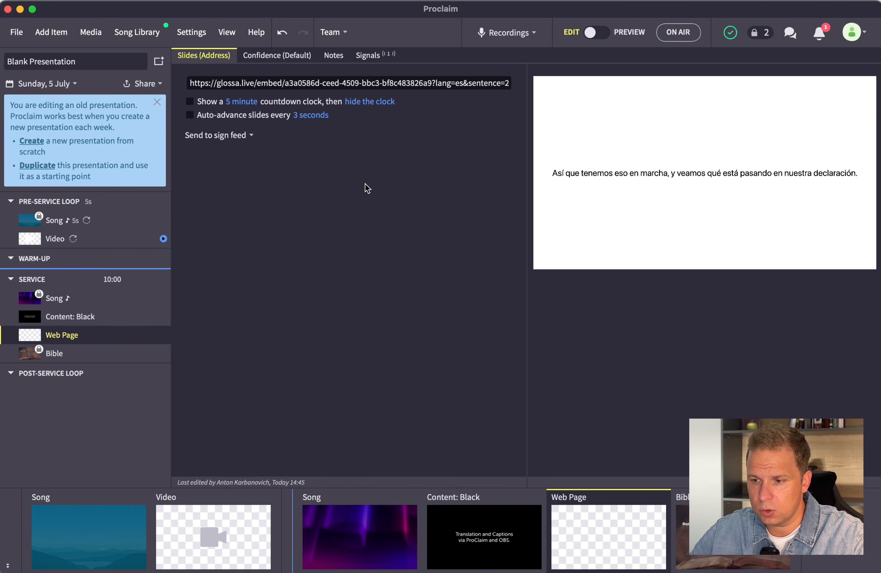
drag(470, 83, 527, 82)
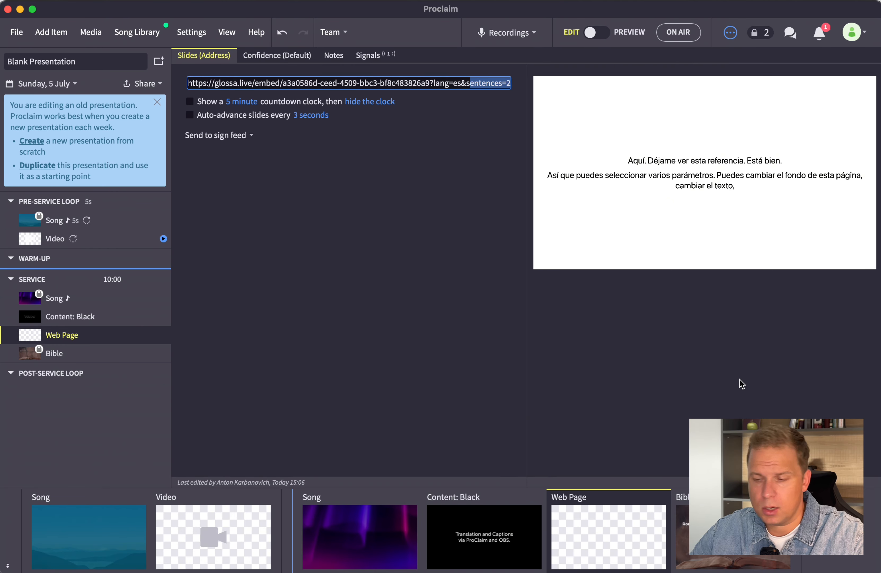
View the Bible and Web Page items and put the presentation on air
click(727, 536)
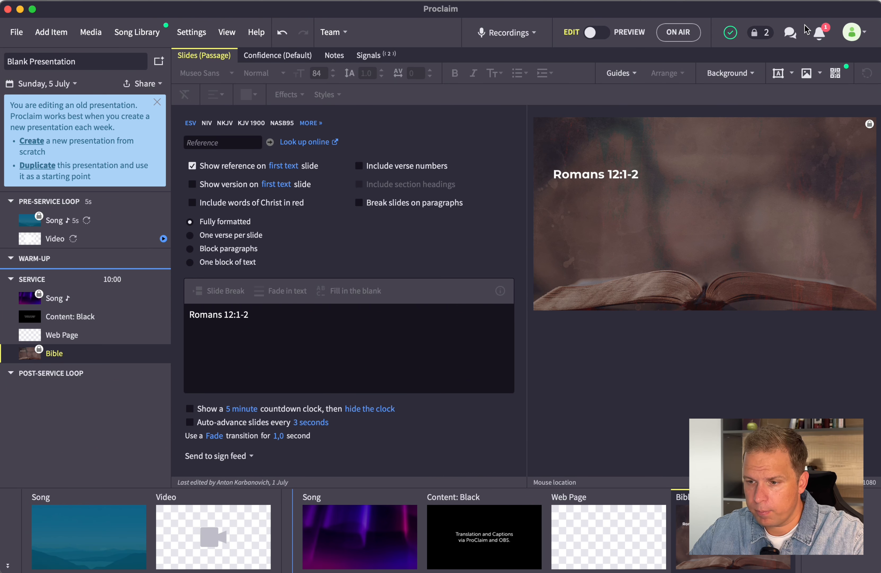
click(609, 529)
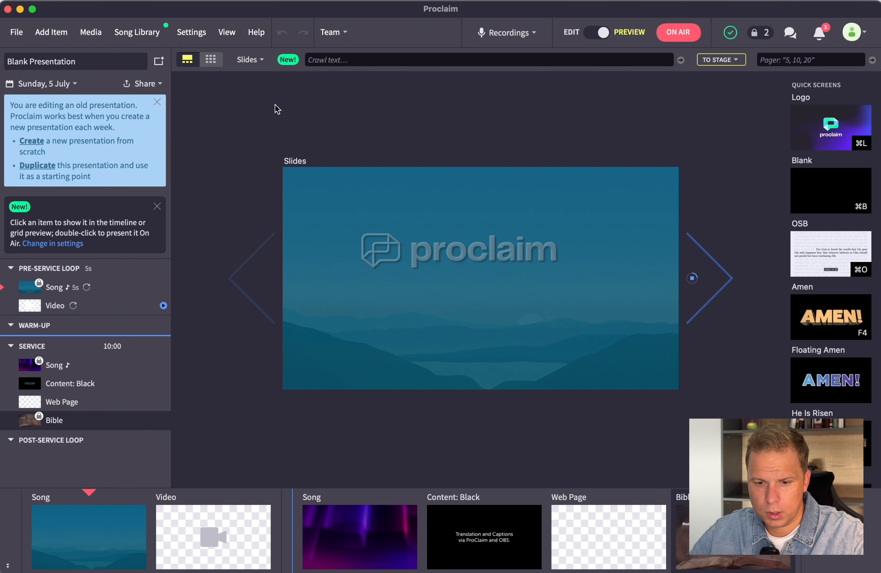
Open the Display settings and go to the outputs section
click(192, 32)
click(199, 80)
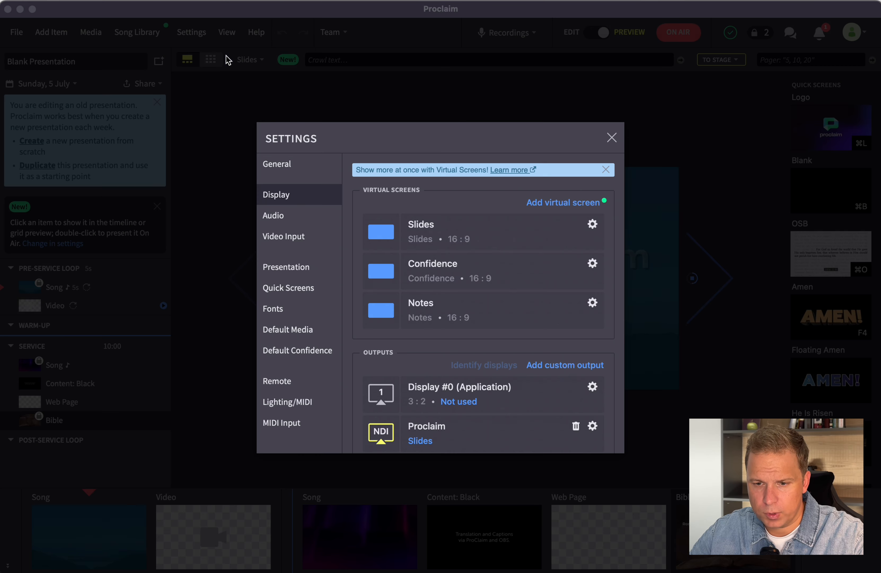
scroll(466, 249, down, 4)
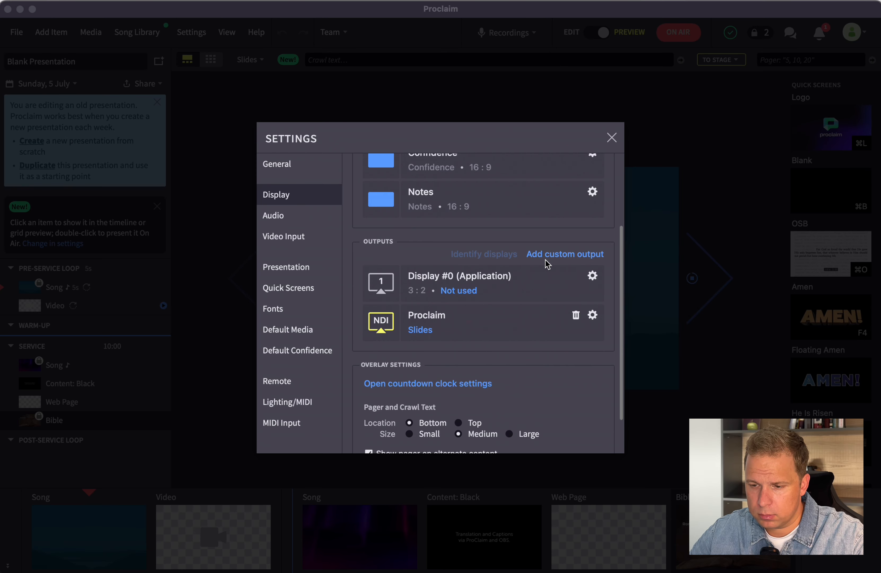
Inspect the NDI and SDI types offered for a new custom output, cancel it and review the display settings
click(554, 254)
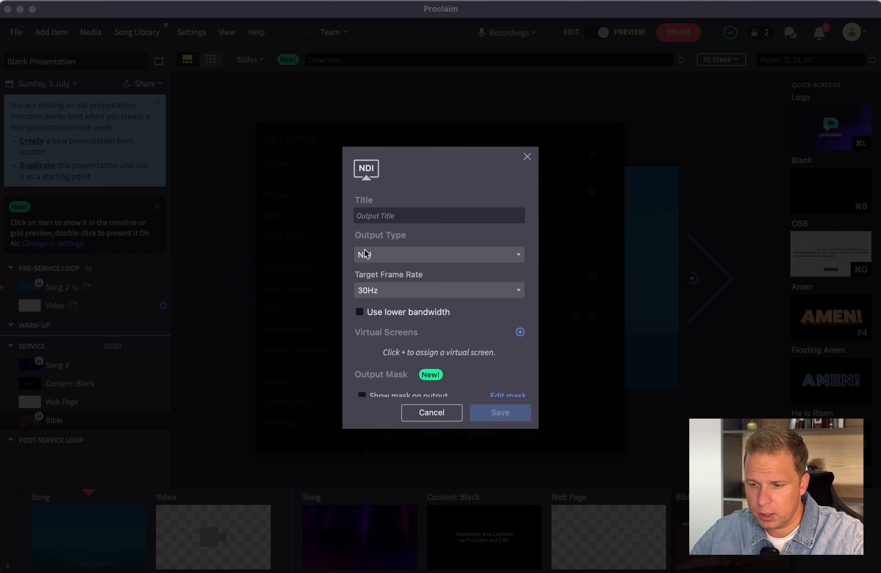
click(381, 259)
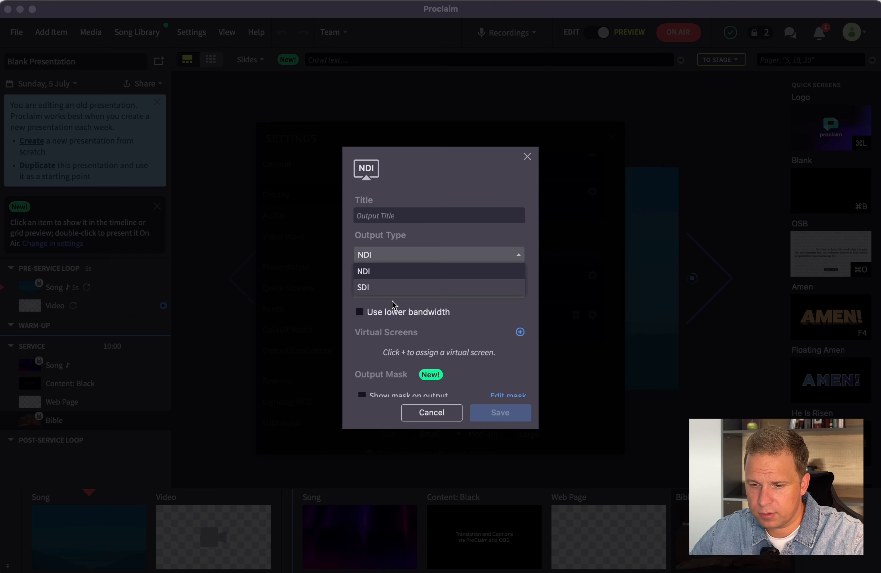
click(404, 215)
click(449, 419)
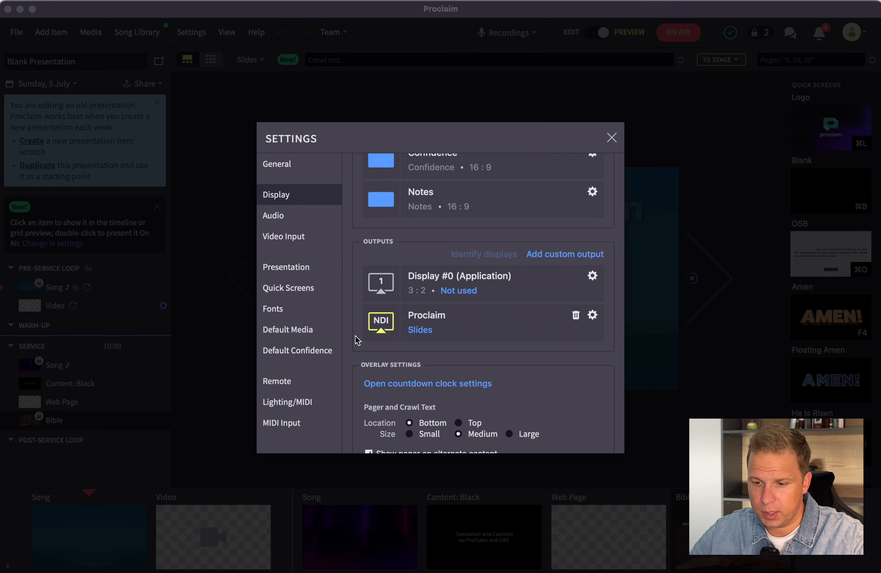
scroll(472, 344, down, 3)
scroll(474, 334, up, 10)
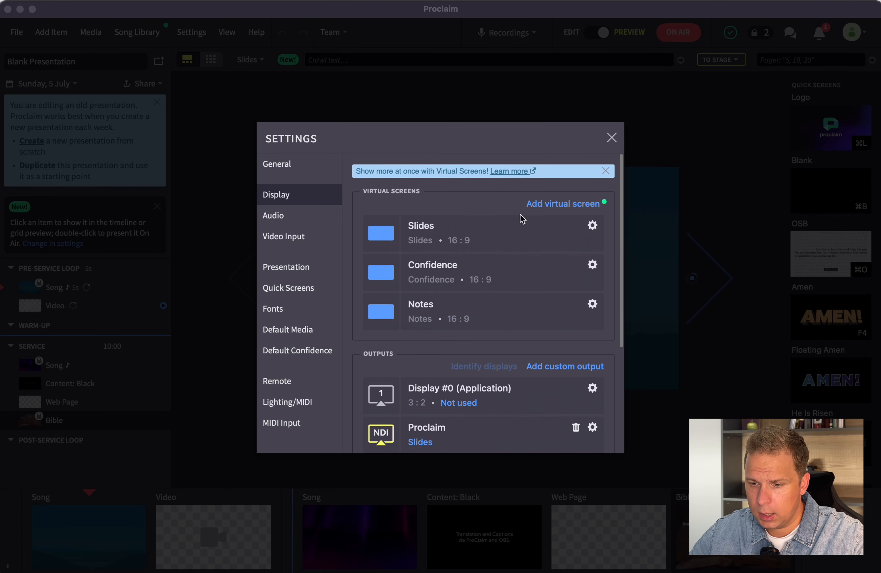
Close Proclaim's settings, switch to OBS and set the NDI Source's source name to MACBOOKPRO (Proclaim - Proclaim), reviewing its remaining properties
click(612, 138)
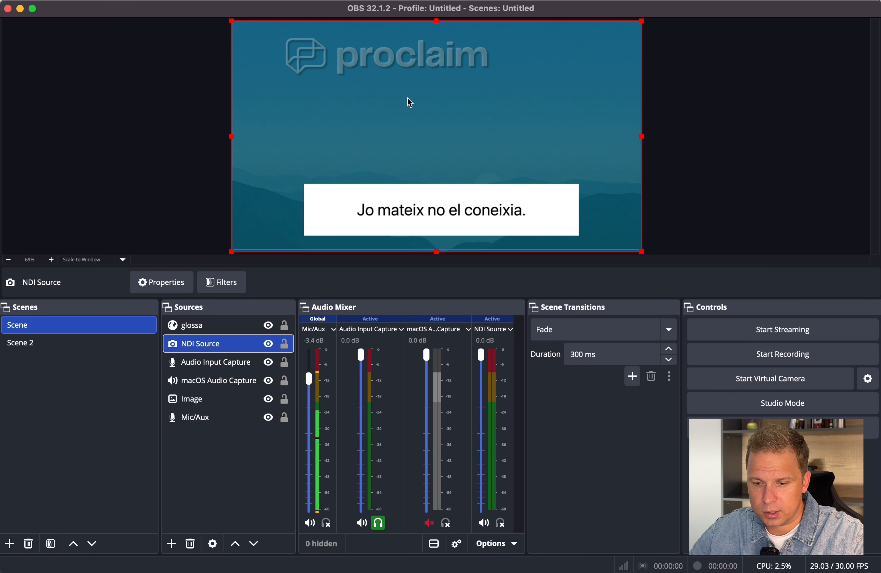
double_click(200, 346)
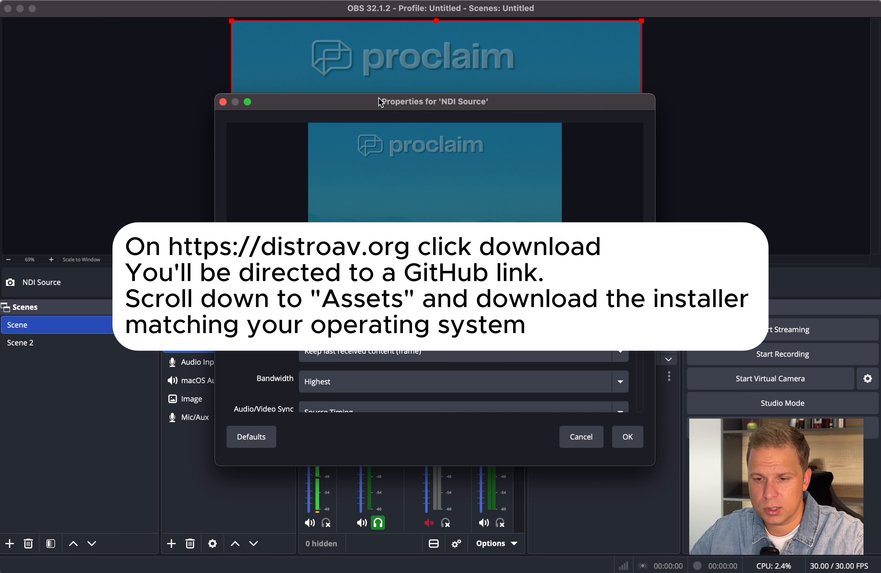
drag(378, 97, 283, 78)
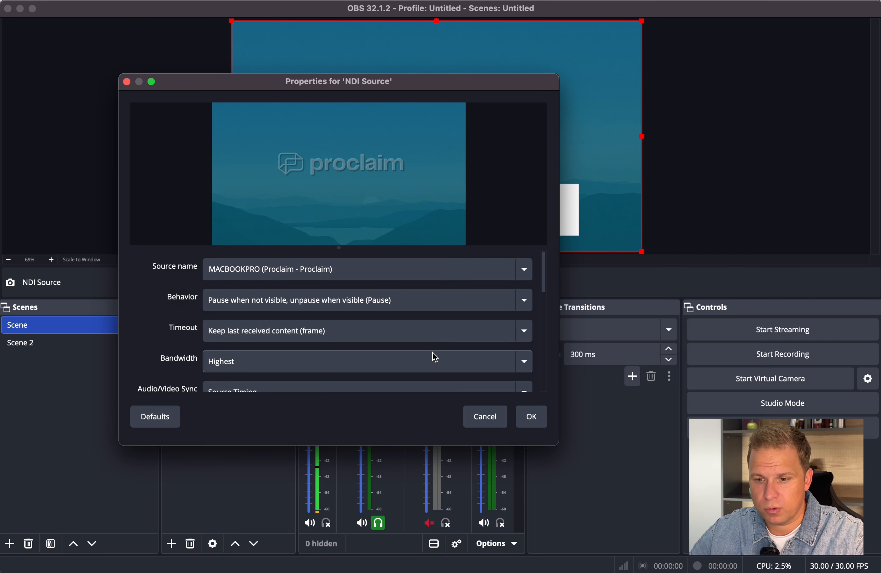
click(405, 267)
click(525, 267)
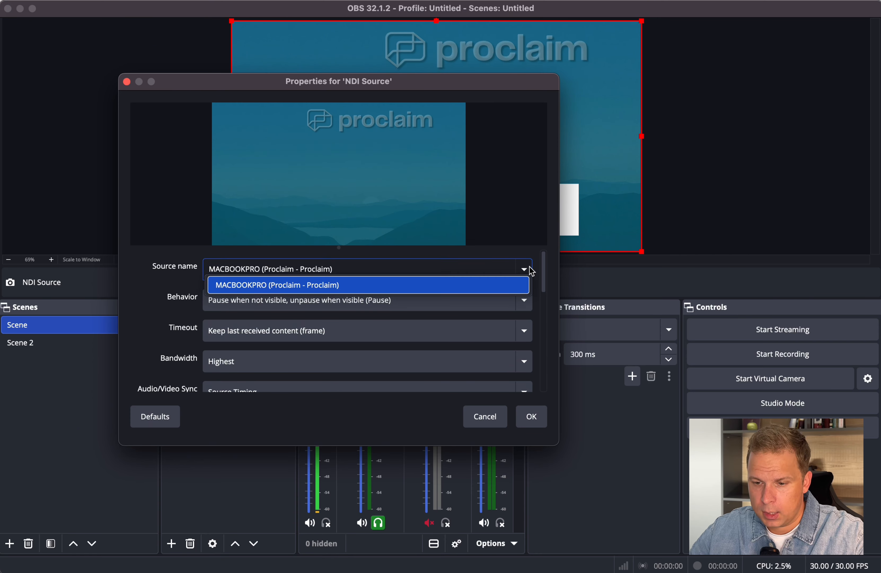
click(317, 285)
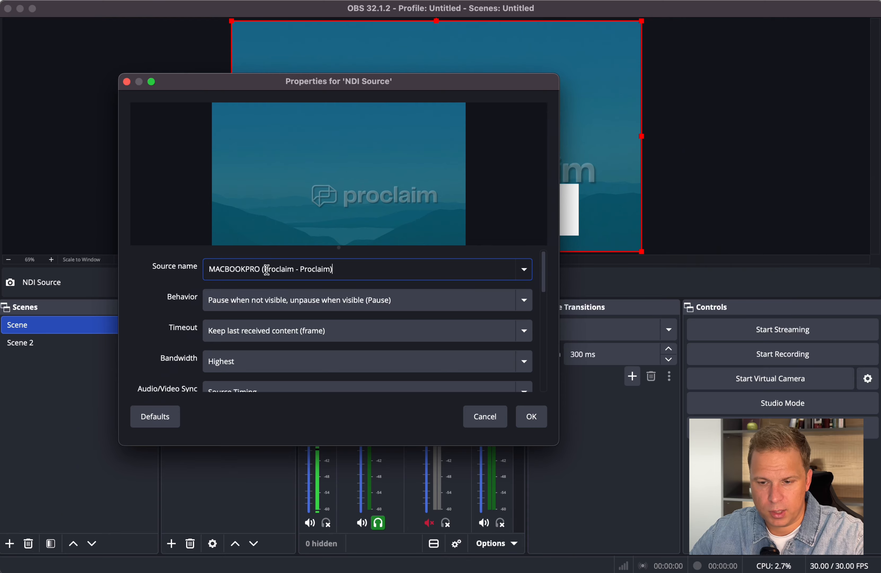
scroll(253, 377, down, 10)
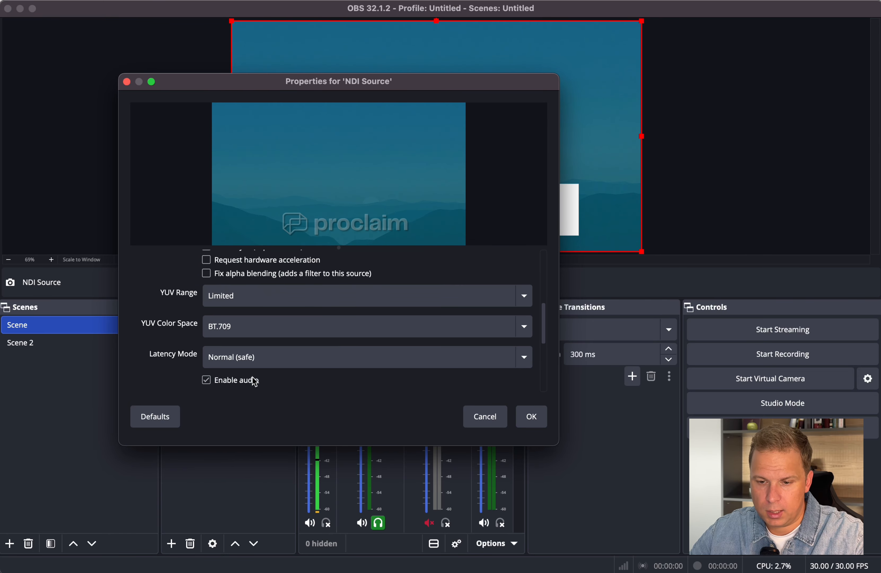
scroll(302, 340, up, 3)
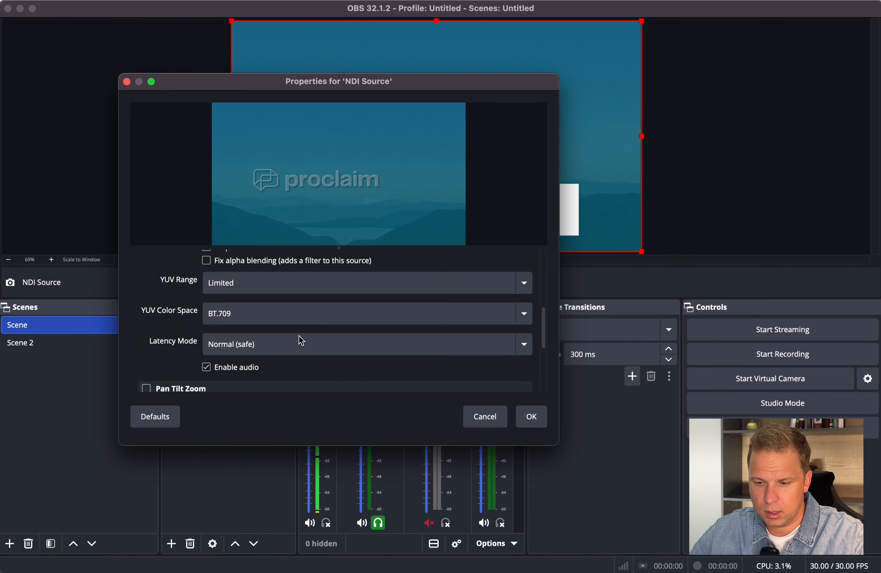
click(539, 416)
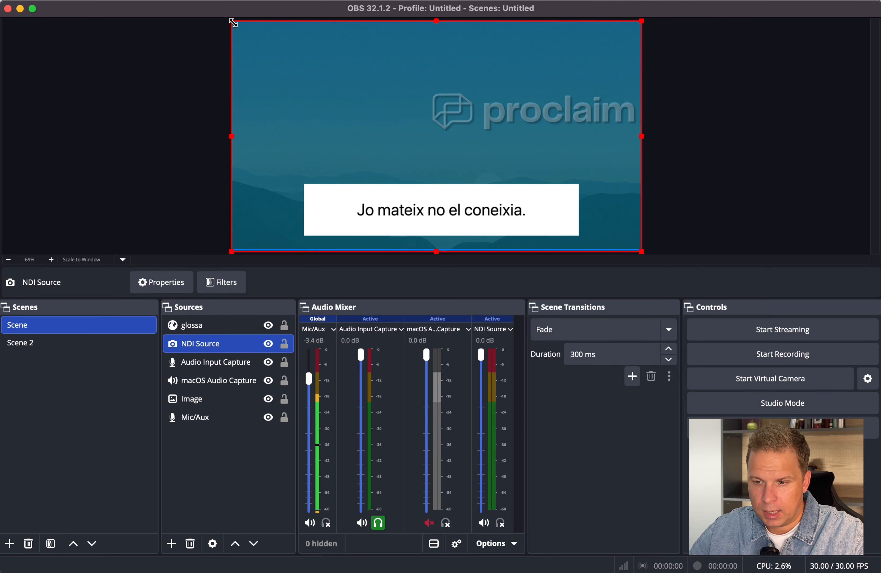
Present the Bible item and the service Song in Proclaim, checking each slide in the OBS scene
key(super+Tab)
click(99, 320)
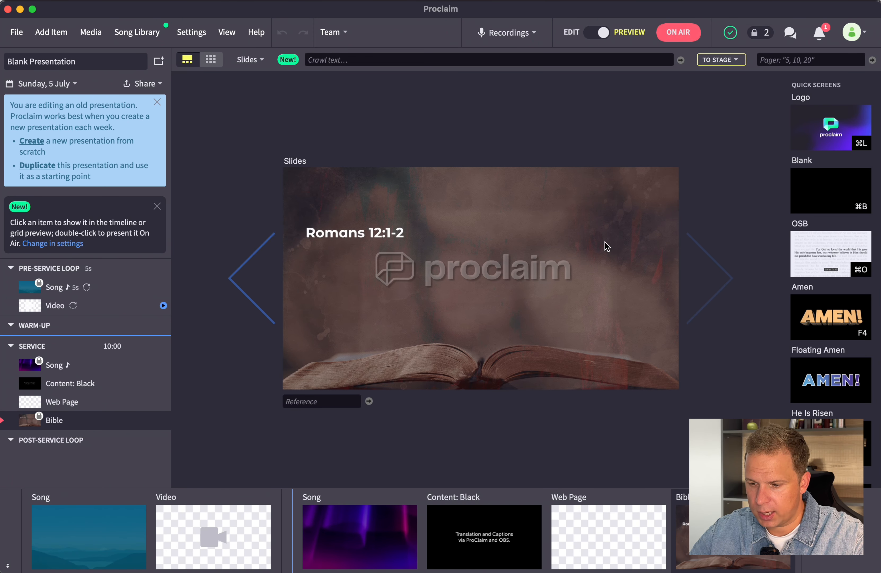
key(super+Tab)
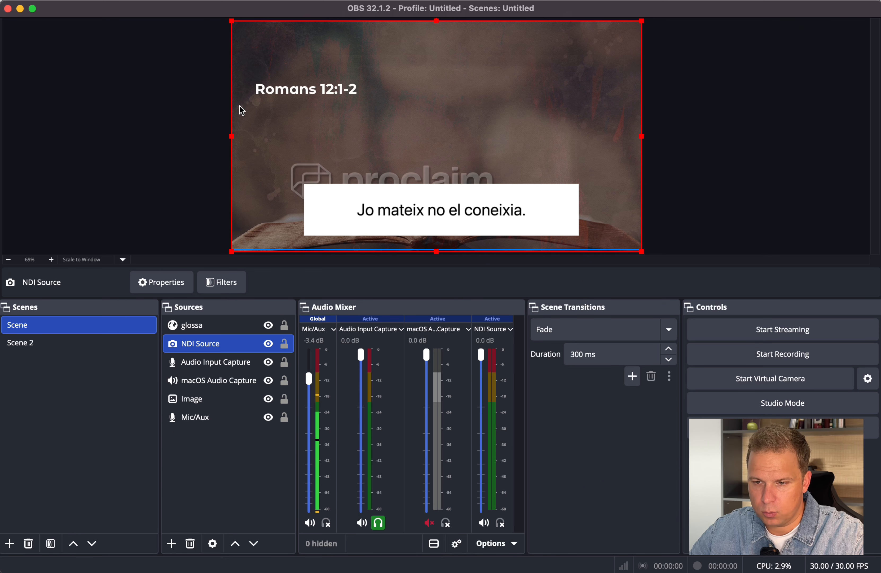
key(super+Tab)
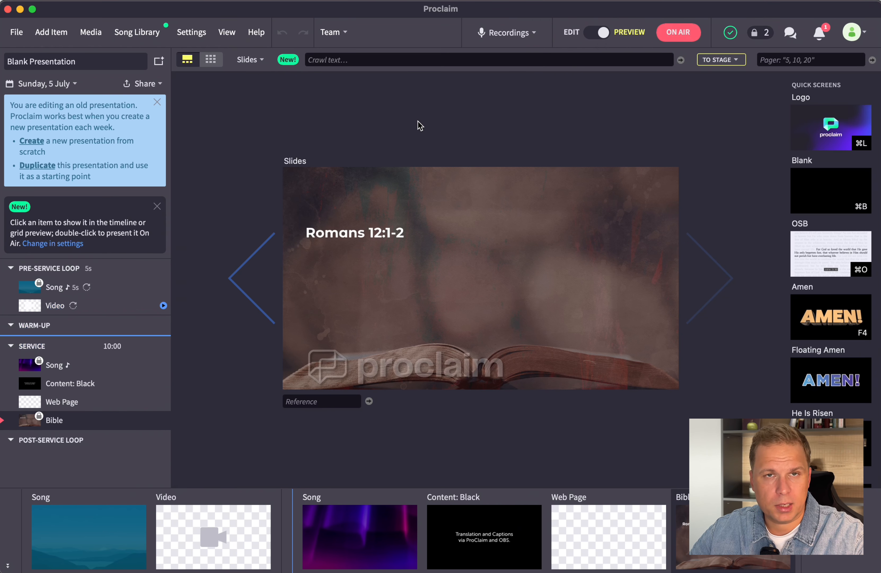
click(334, 527)
key(super+Tab)
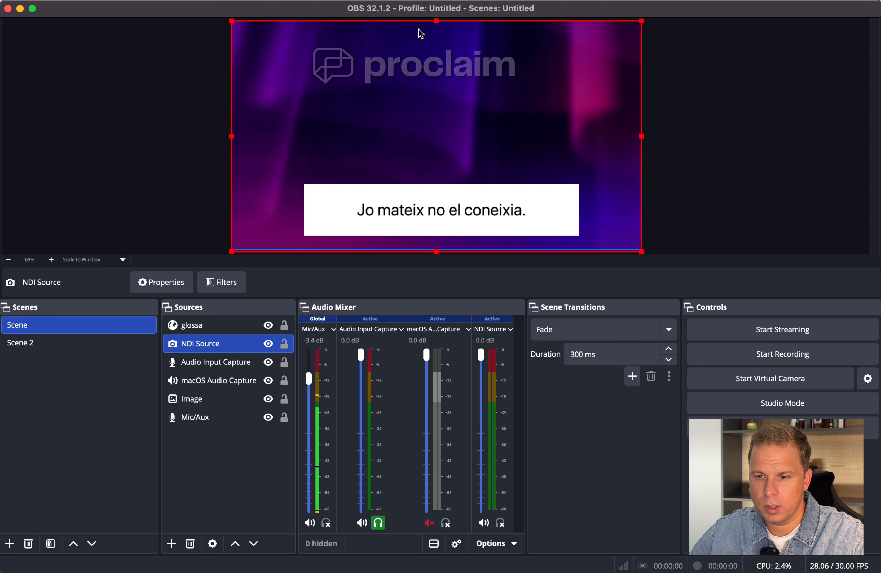
Append ?lang=es&sentences=2 to the URL of the glossa browser source
click(425, 212)
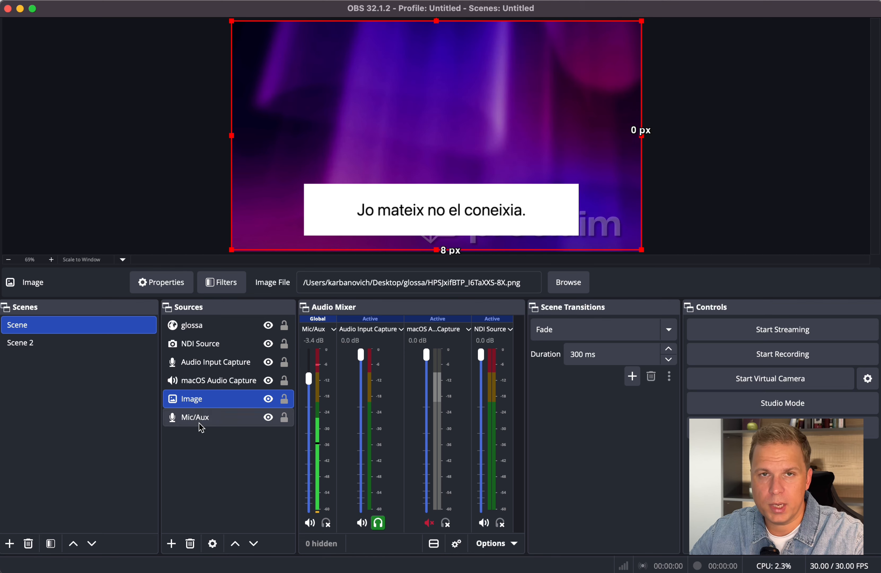
click(197, 324)
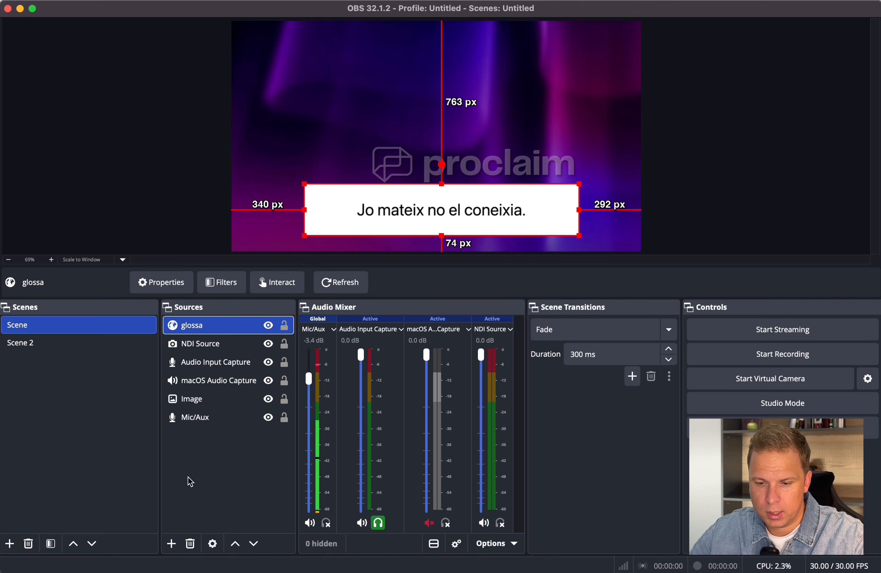
double_click(201, 319)
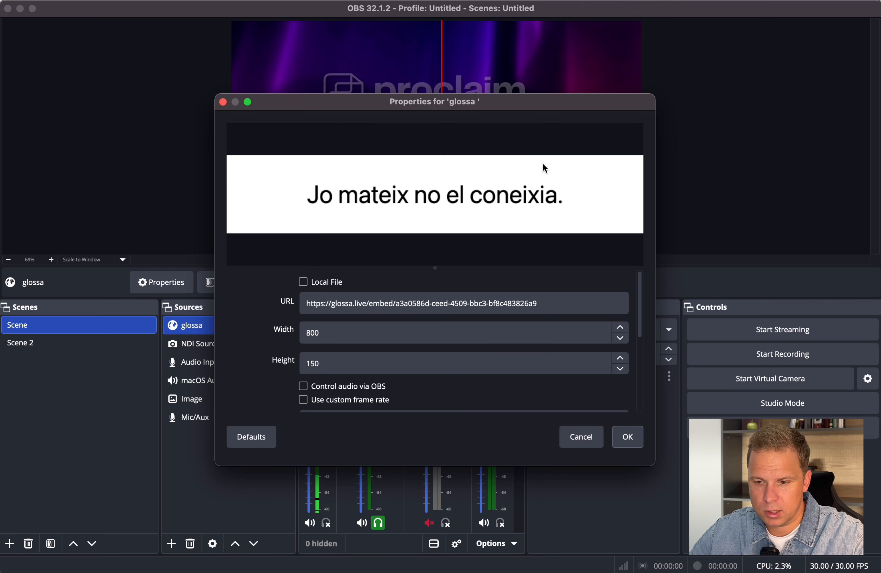
drag(538, 303, 411, 305)
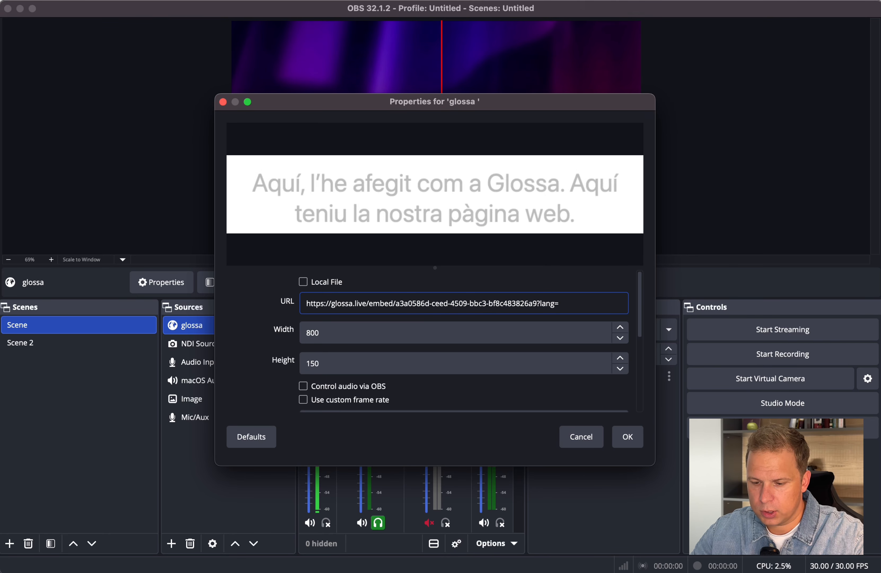
text(es)
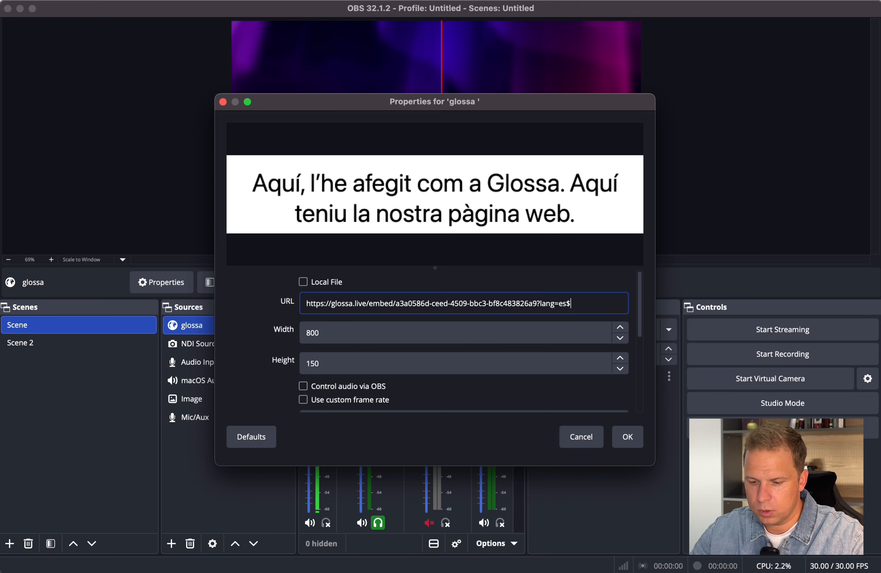
text(&sen)
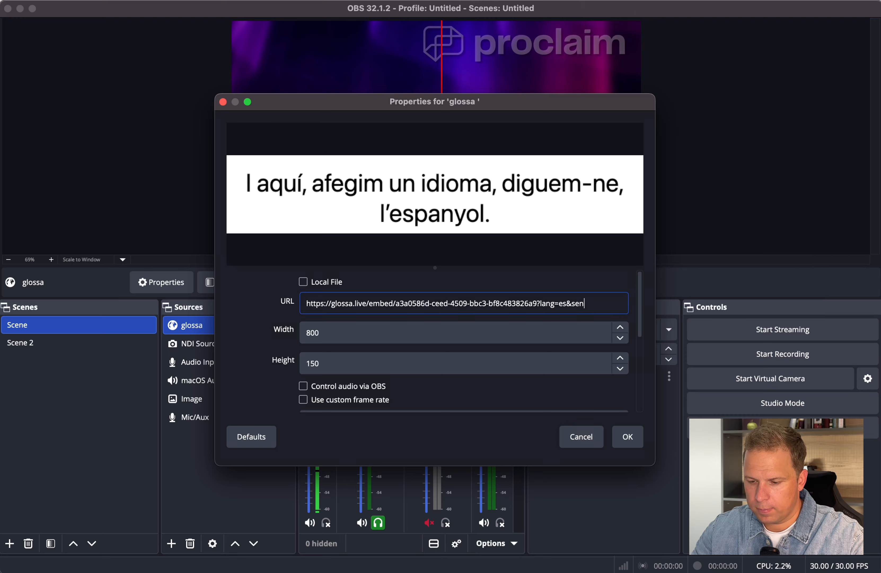
text(tences=2)
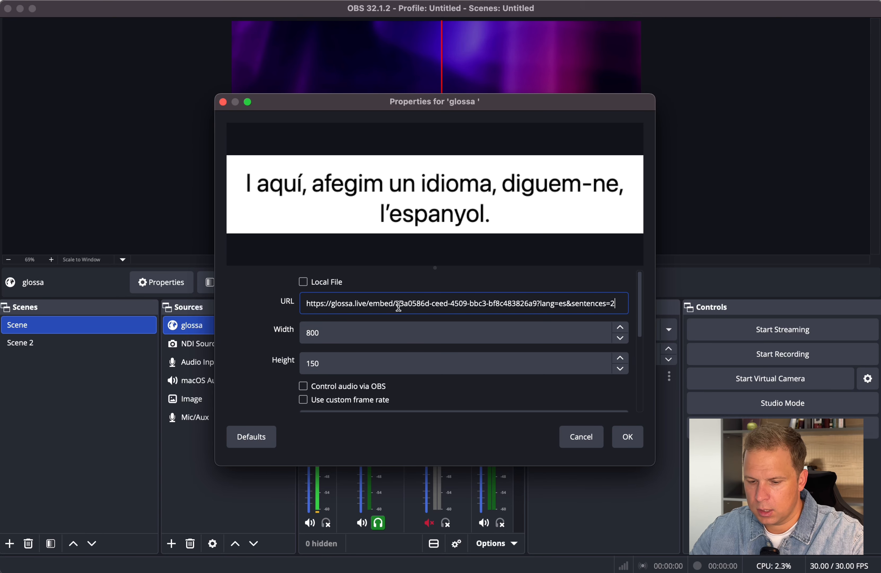
click(628, 437)
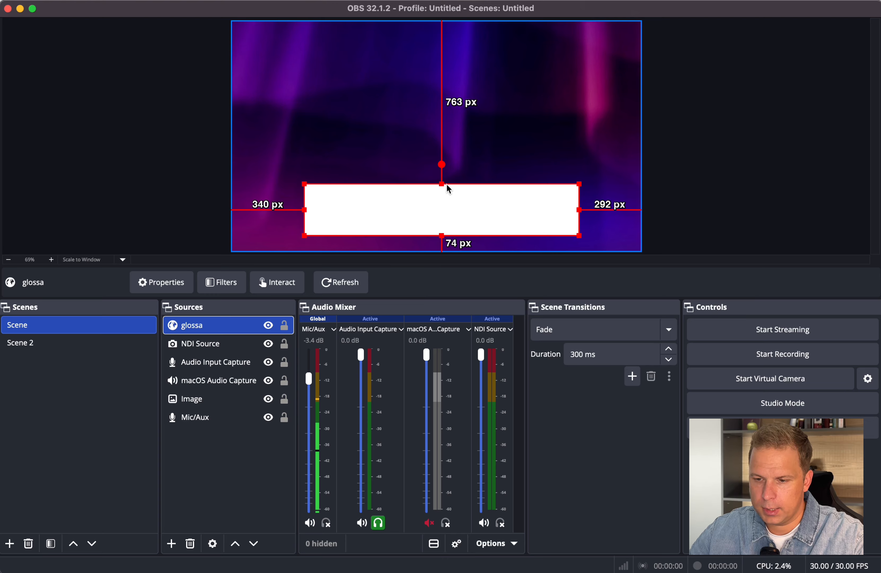
Stretch the glossa caption box slightly wider and raise its upper edge to about 718 px below the canvas top
drag(441, 184, 439, 183)
click(521, 124)
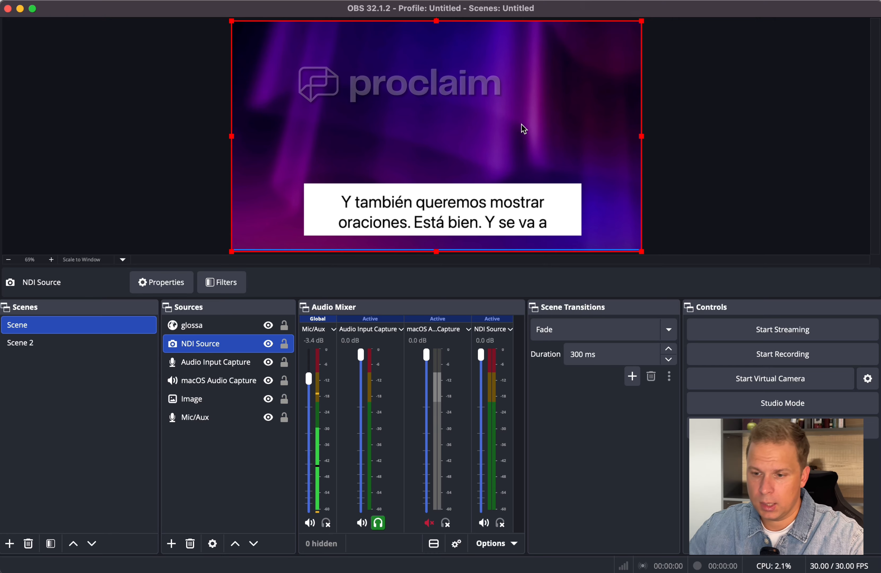
click(466, 194)
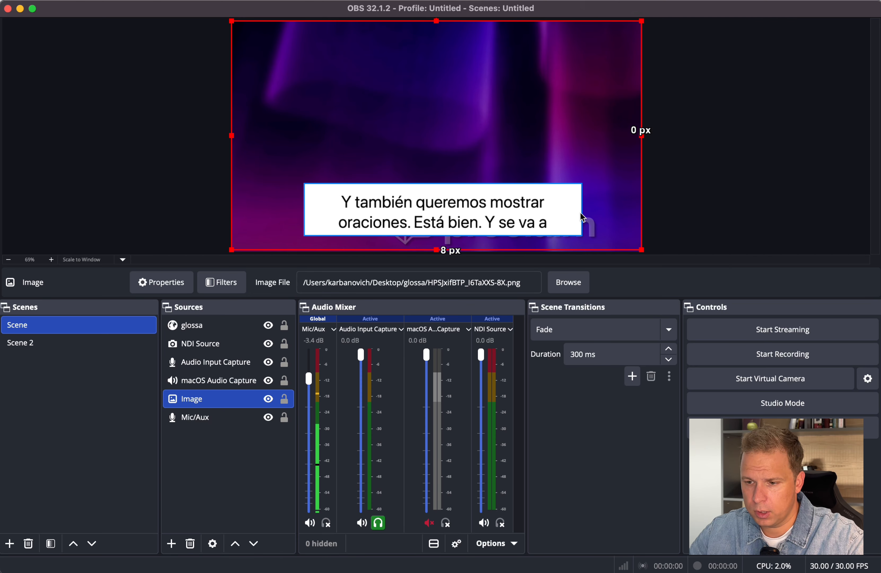
click(450, 185)
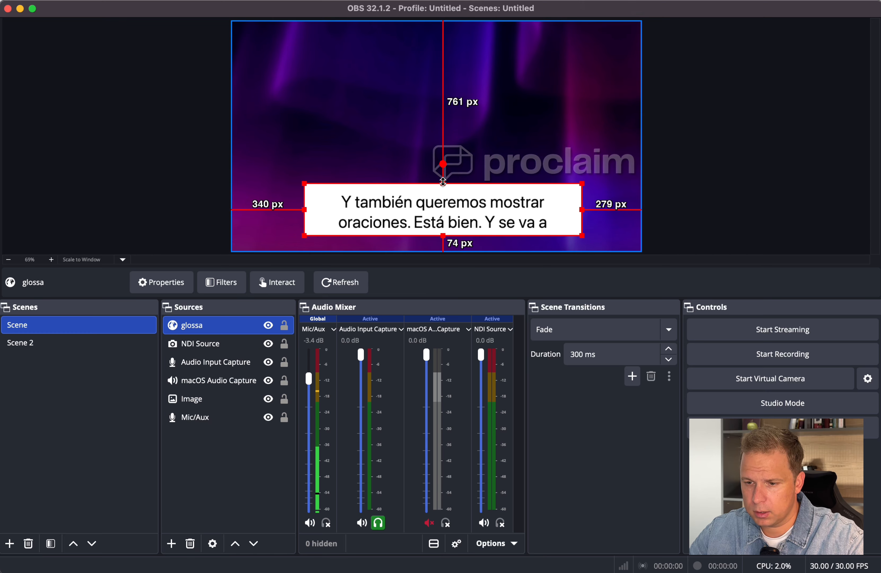
mouse_move(450, 184)
mouse_down()
mouse_move(443, 166)
mouse_move(439, 189)
mouse_move(442, 148)
mouse_move(441, 186)
mouse_move(440, 175)
mouse_up()
click(442, 197)
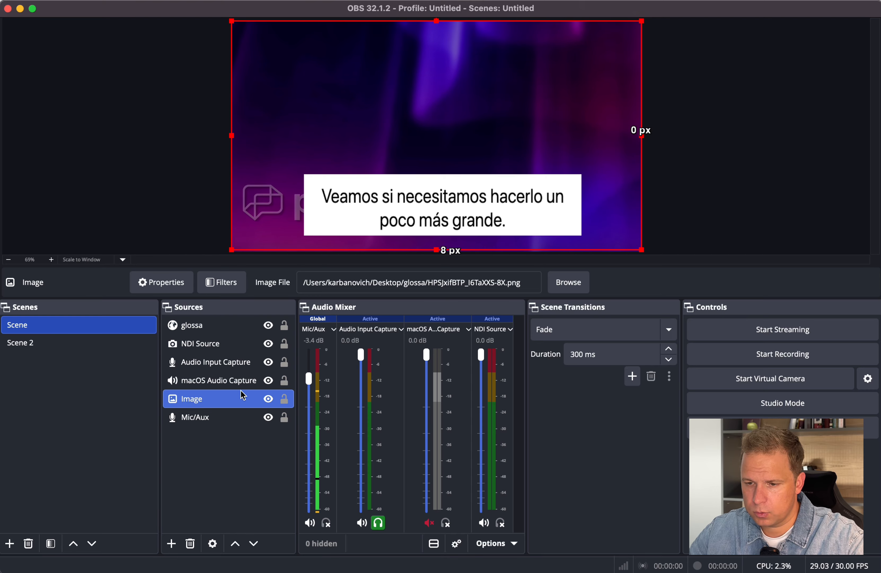
Set the glossa source's height to 300 and width to 1000 in its properties
double_click(198, 326)
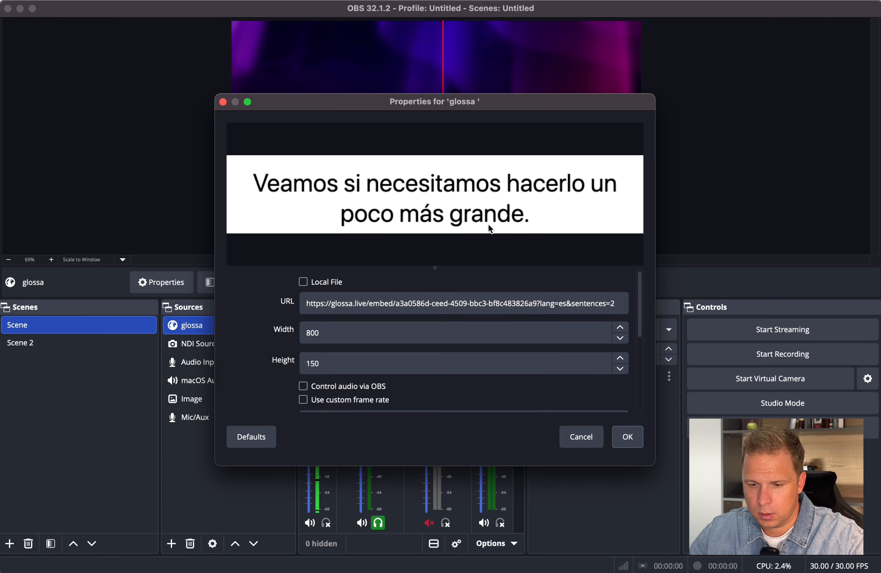
click(329, 364)
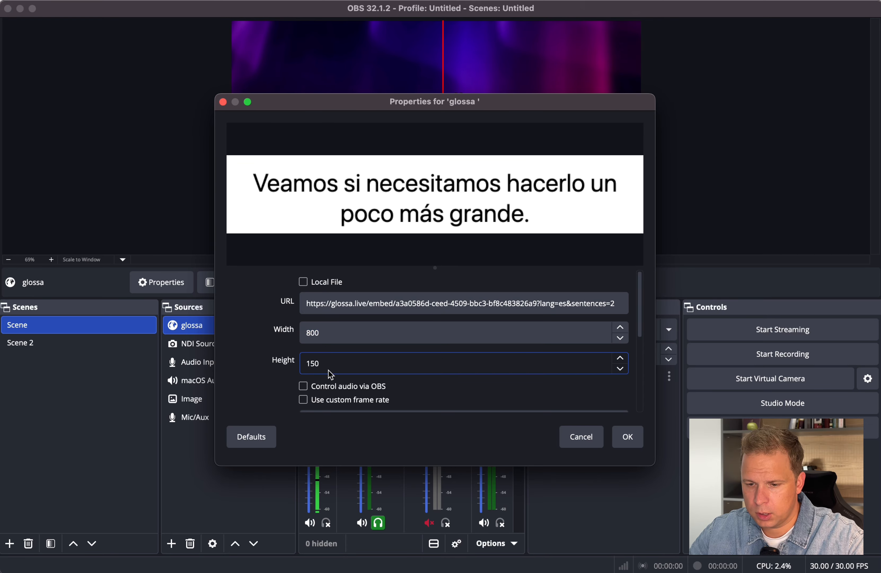
text(300)
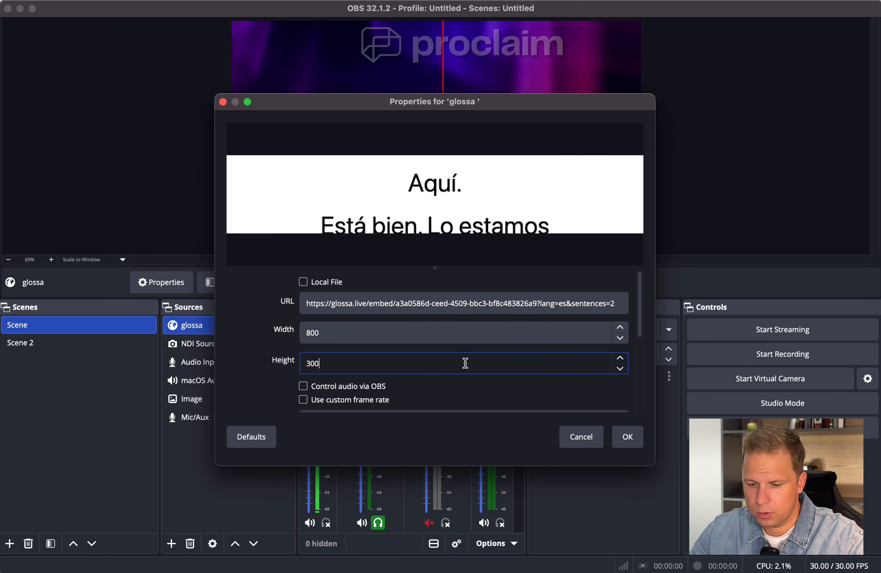
click(332, 326)
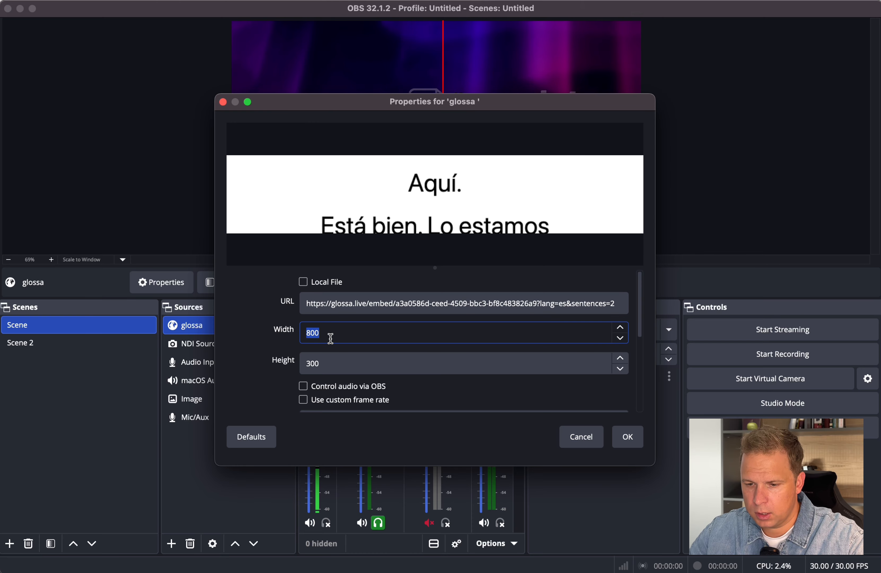
text(1000)
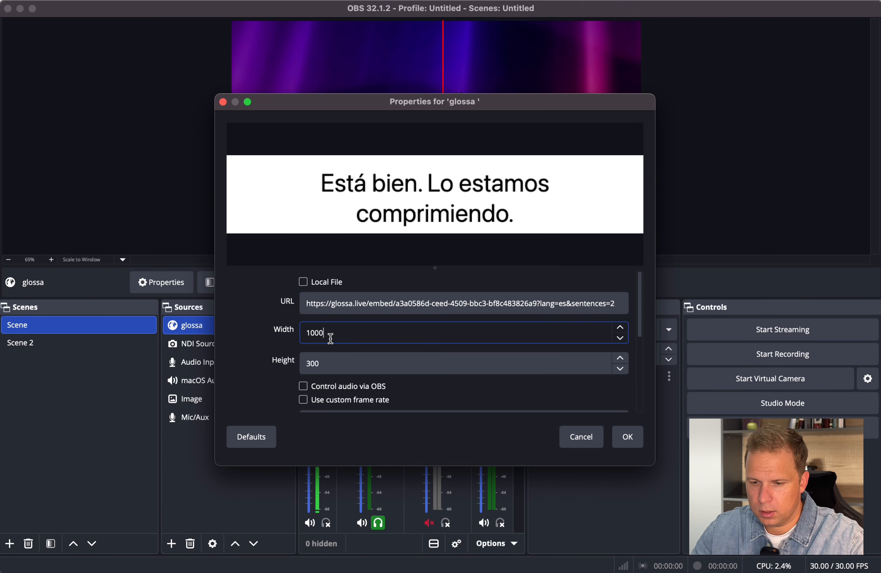
click(637, 445)
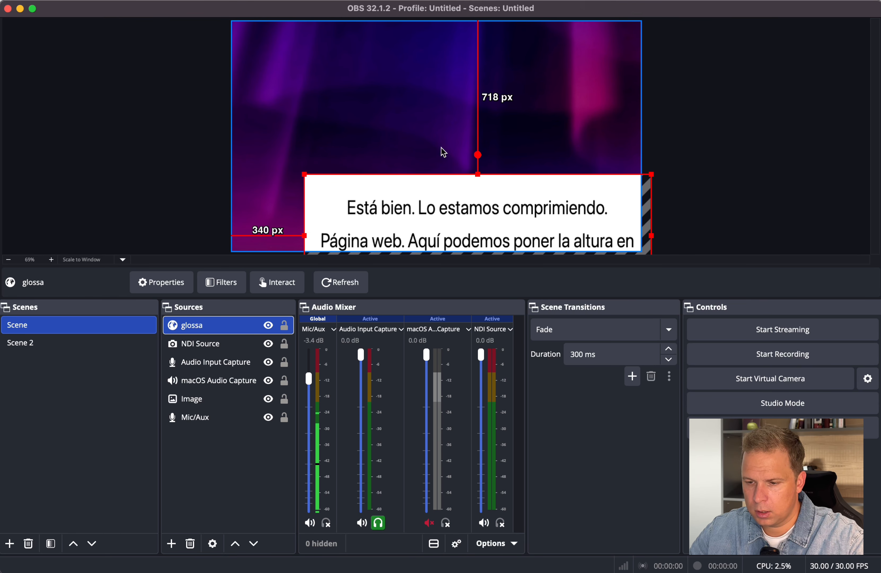
Scale down and reposition the caption box, about 386 px from the canvas's left edge and 78 px above its bottom
mouse_move(486, 207)
mouse_down()
mouse_move(443, 186)
mouse_move(439, 112)
mouse_move(438, 169)
mouse_move(485, 194)
mouse_up()
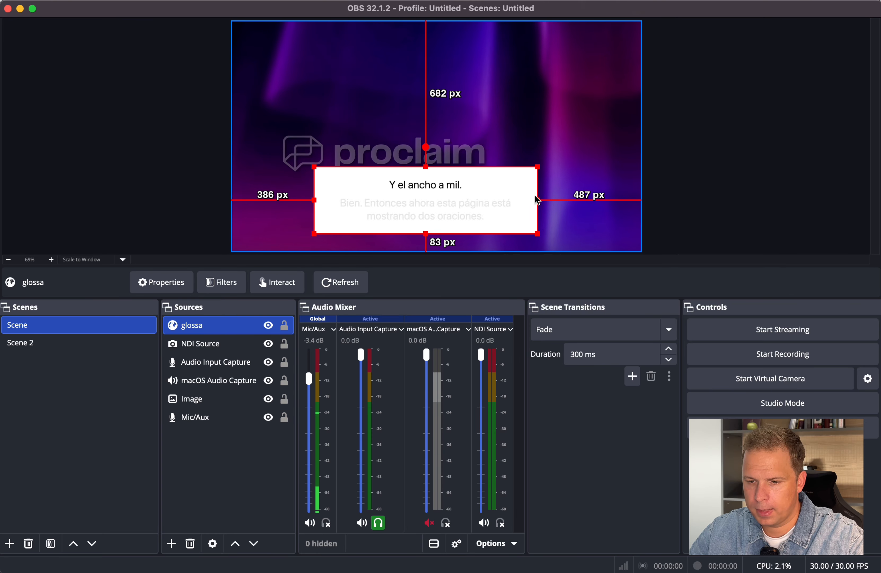
drag(538, 200, 543, 199)
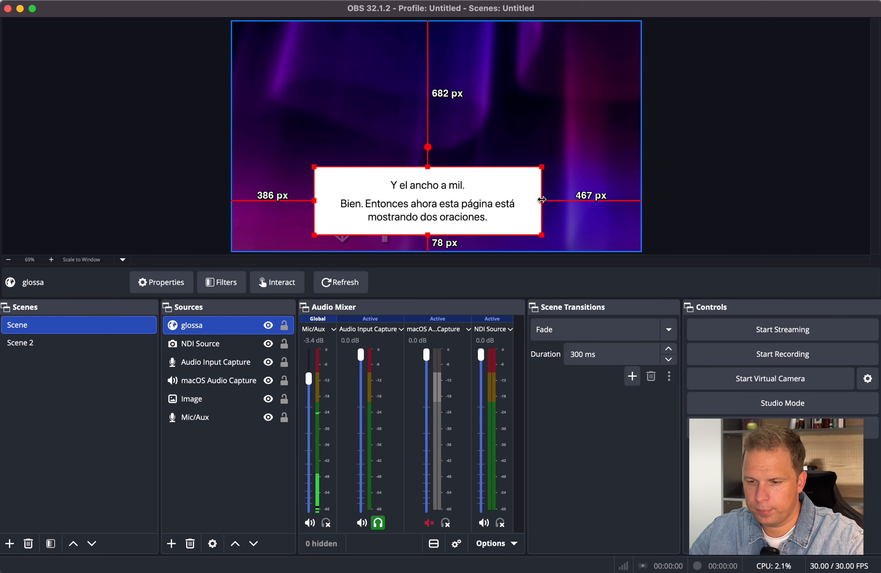
click(452, 204)
drag(459, 203, 457, 204)
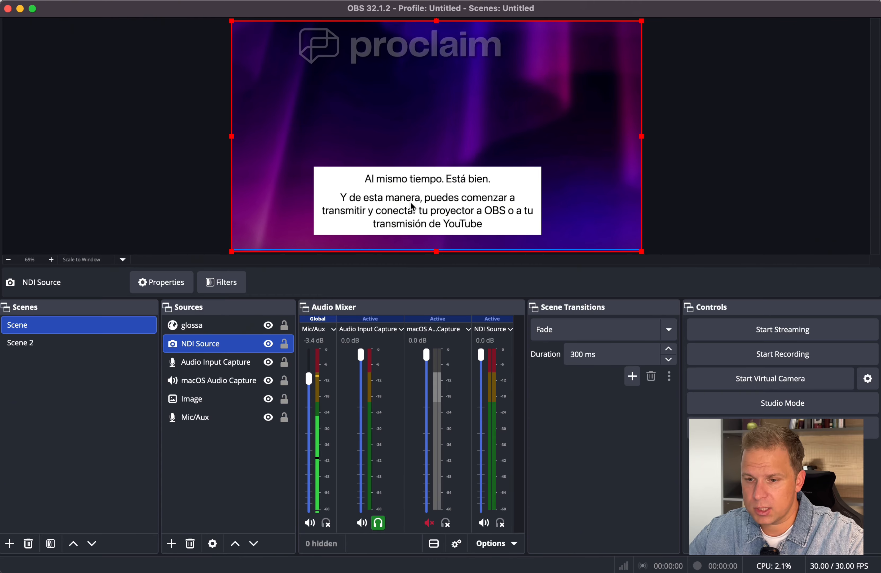
Switch to Chrome to view Glossa's live transcription, and return to the OBS scene
click(413, 220)
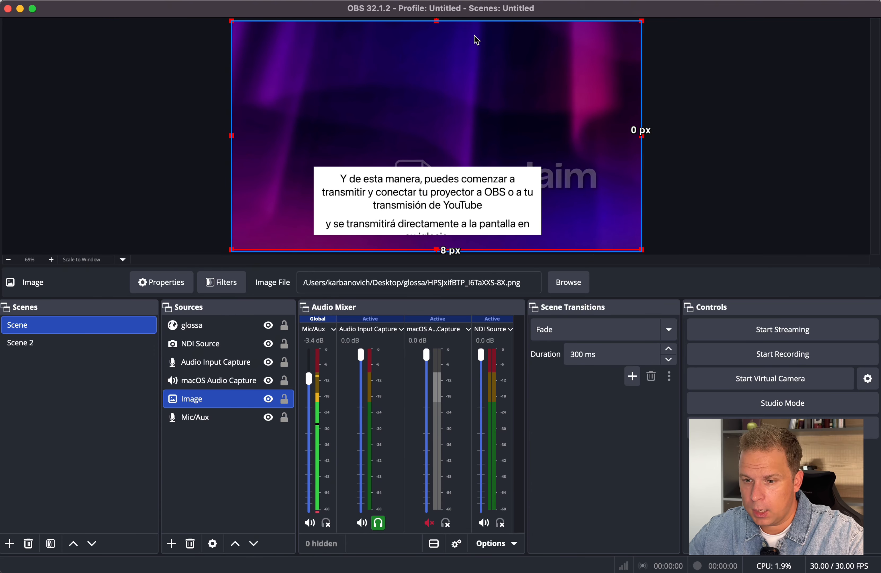
key(super+Tab)
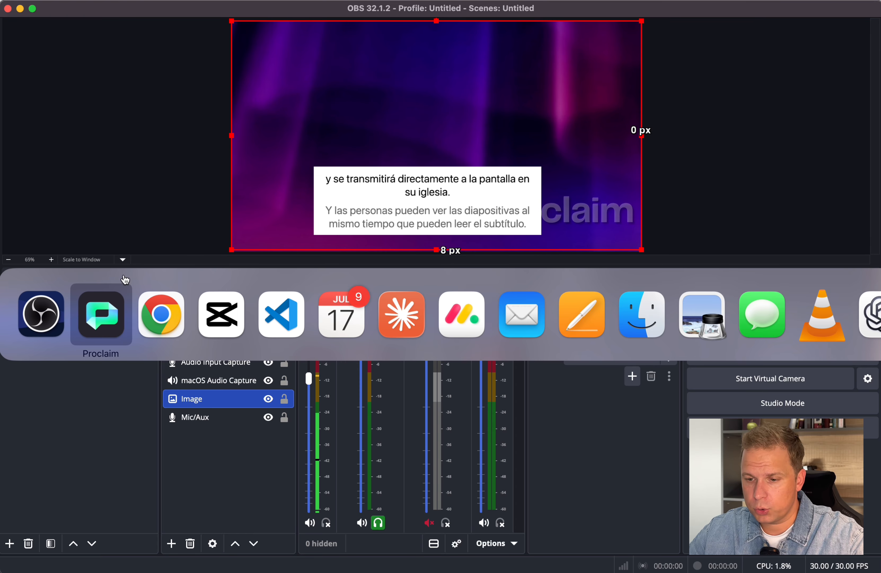
click(159, 318)
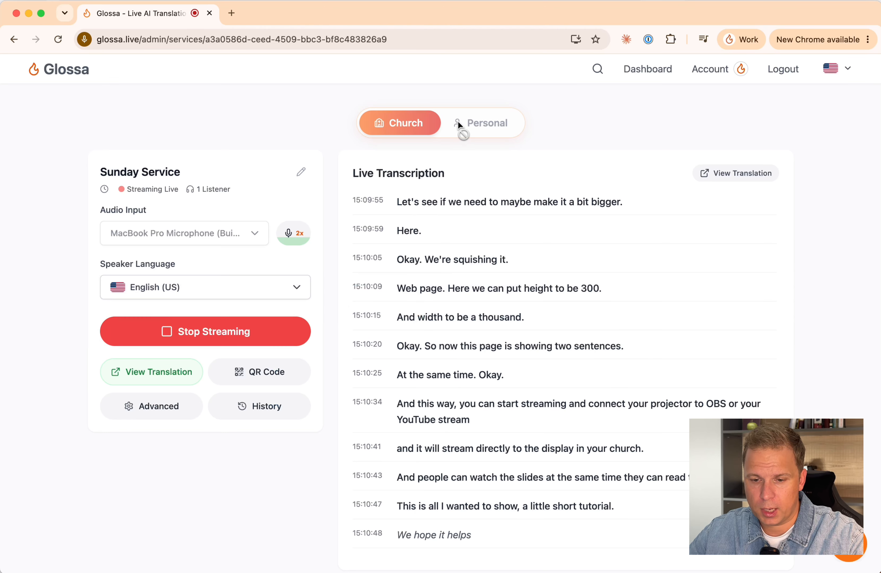
key(super+Tab)
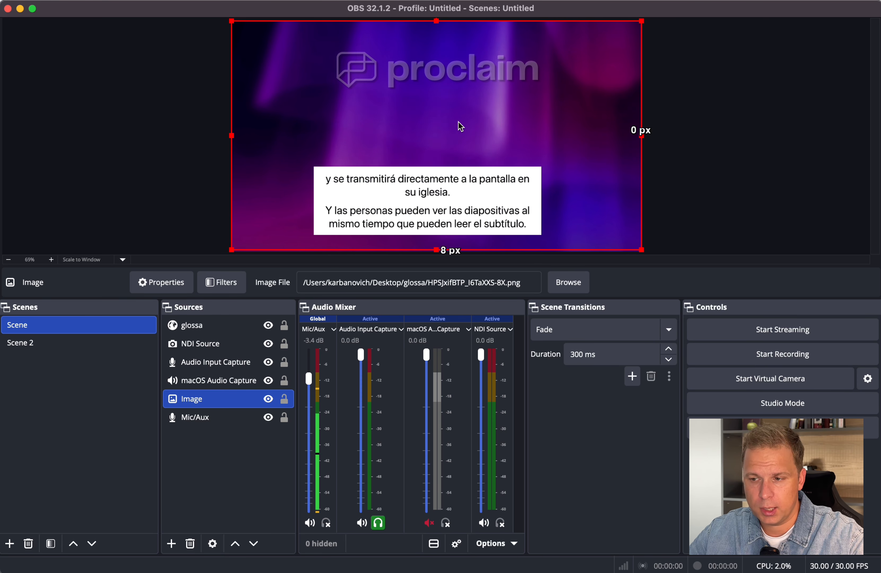